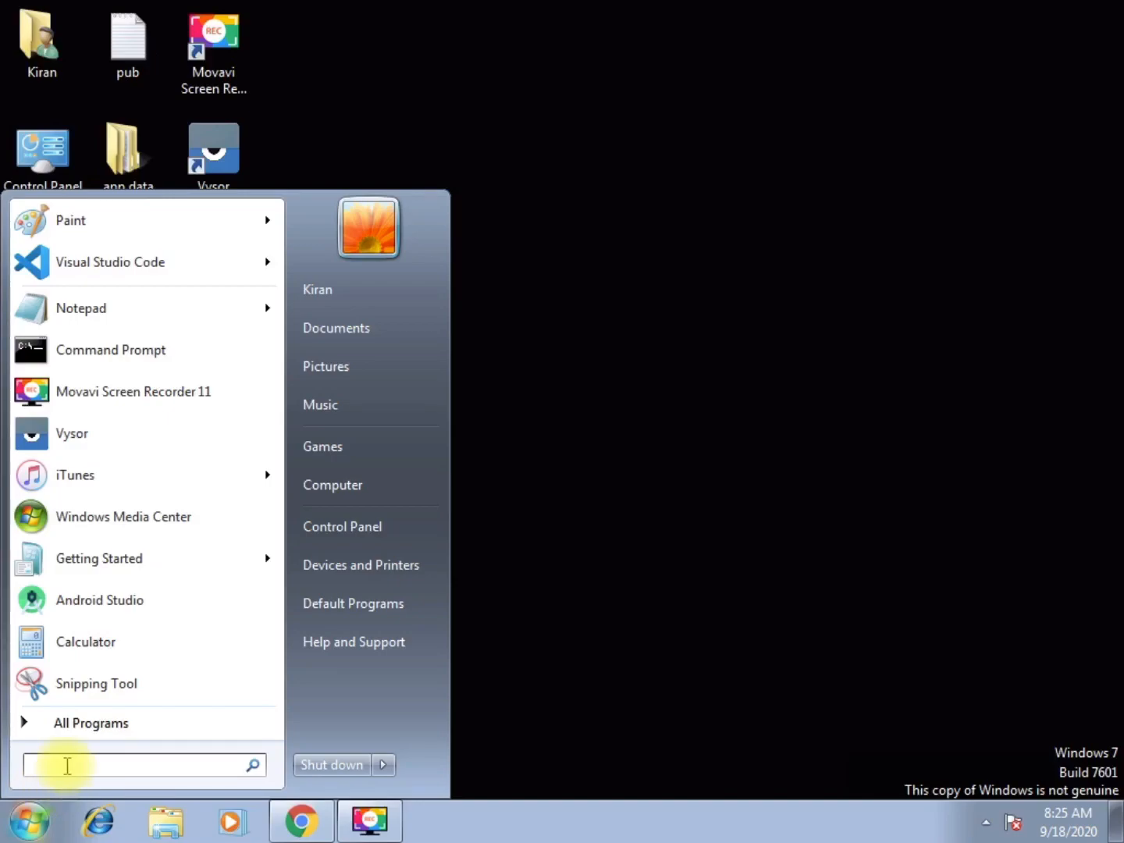
Open the %temp% folder through the Start menu search
{"action": "type", "text": "%"}
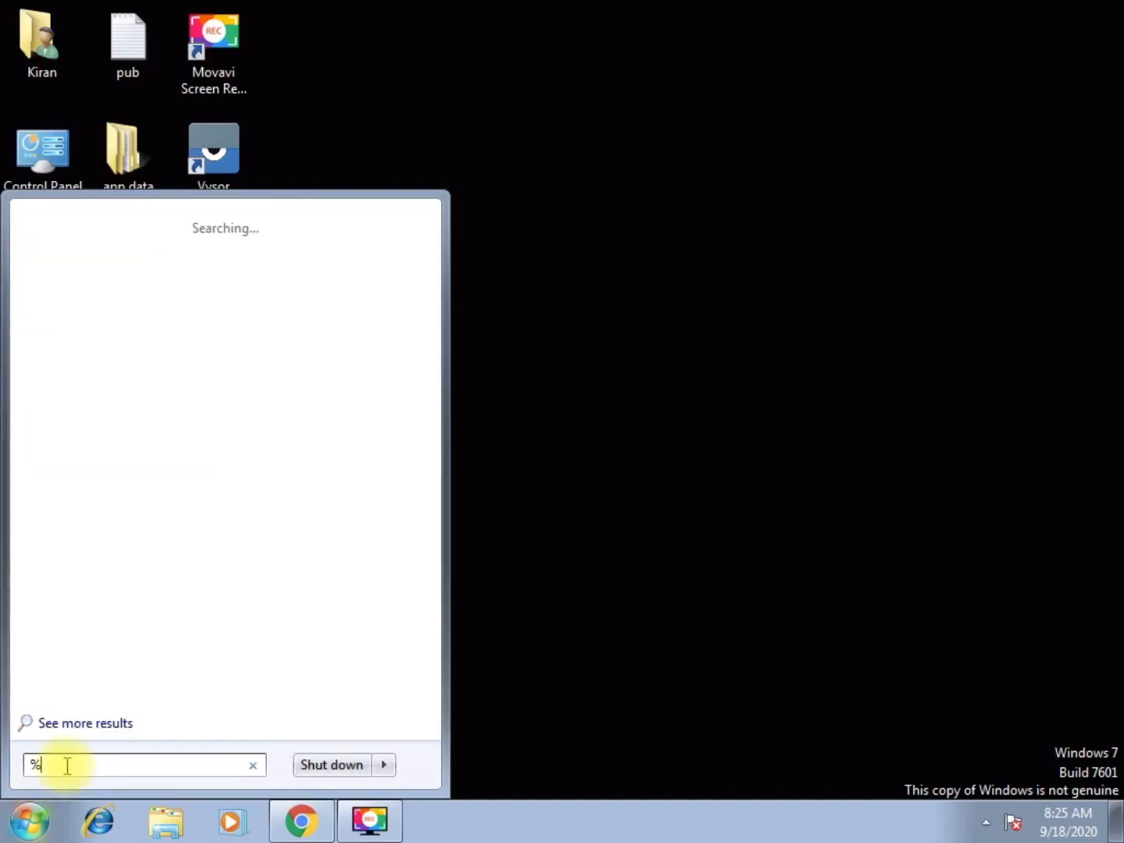
{"action": "type", "text": "temp%"}
{"action": "key", "text": "Return"}
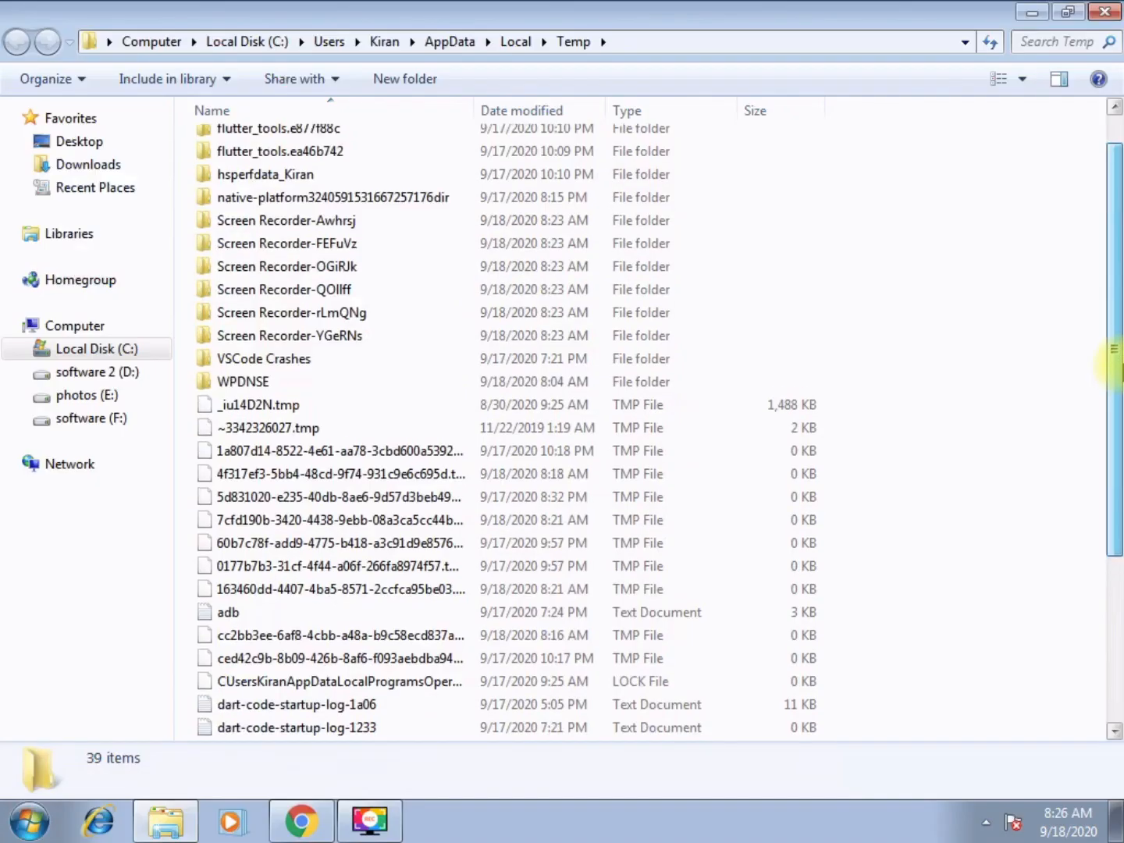
Select all items in the Temp folder and delete them
{"action": "scroll", "coordinate": [1108, 326], "scroll_direction": "up", "scroll_amount": 1}
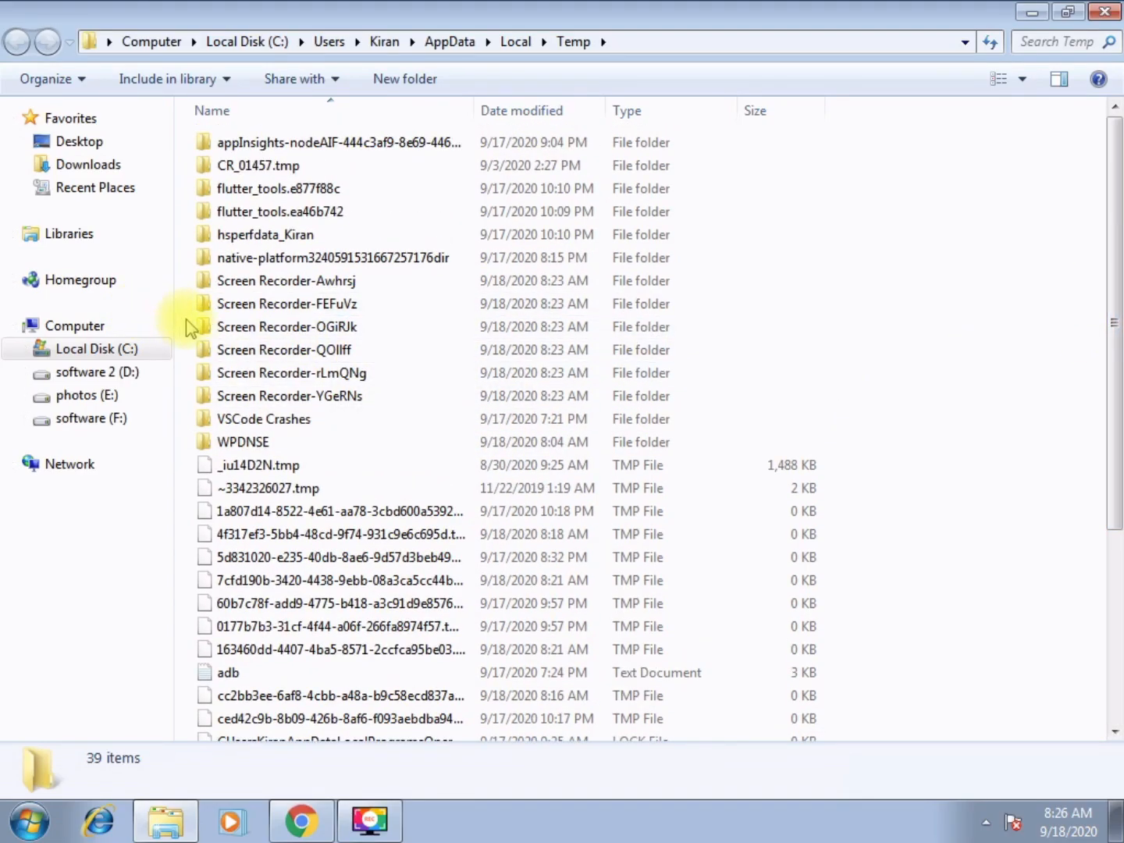
{"action": "key", "text": "ctrl+a"}
{"action": "key", "text": "Delete"}
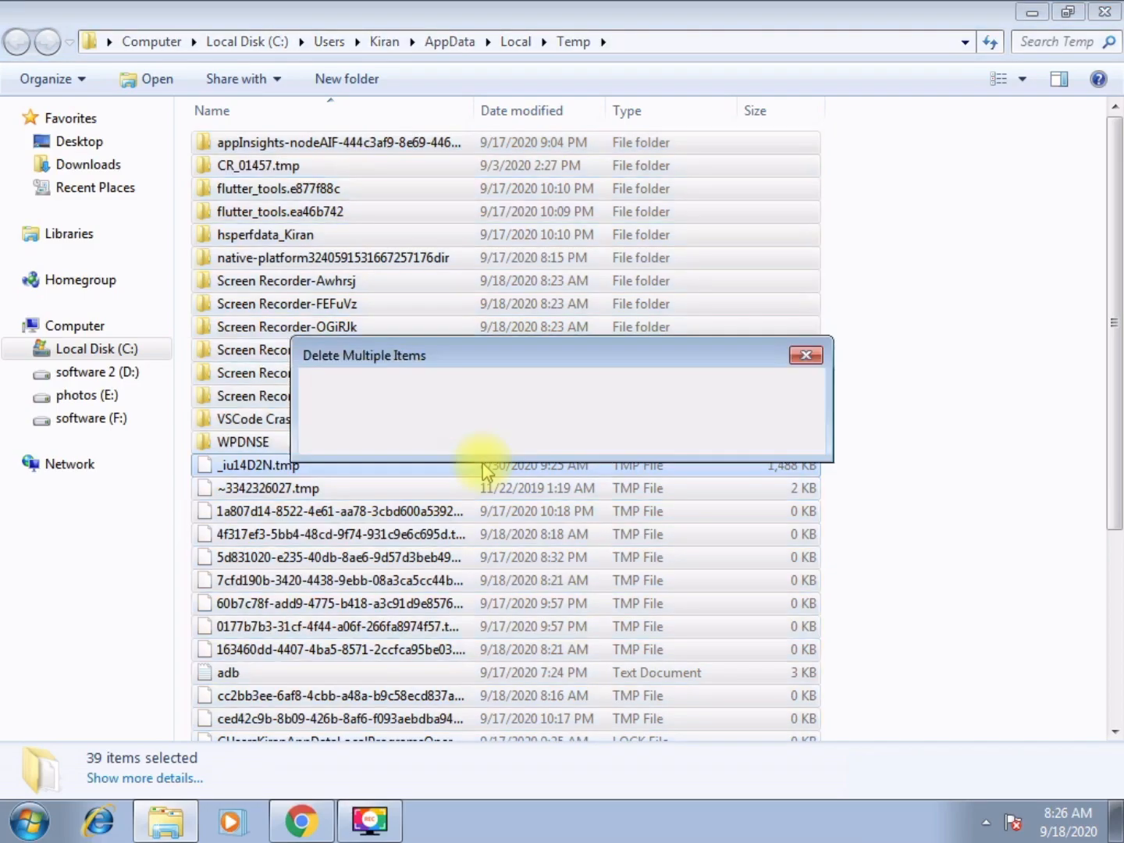
{"action": "right_click", "coordinate": [515, 205]}
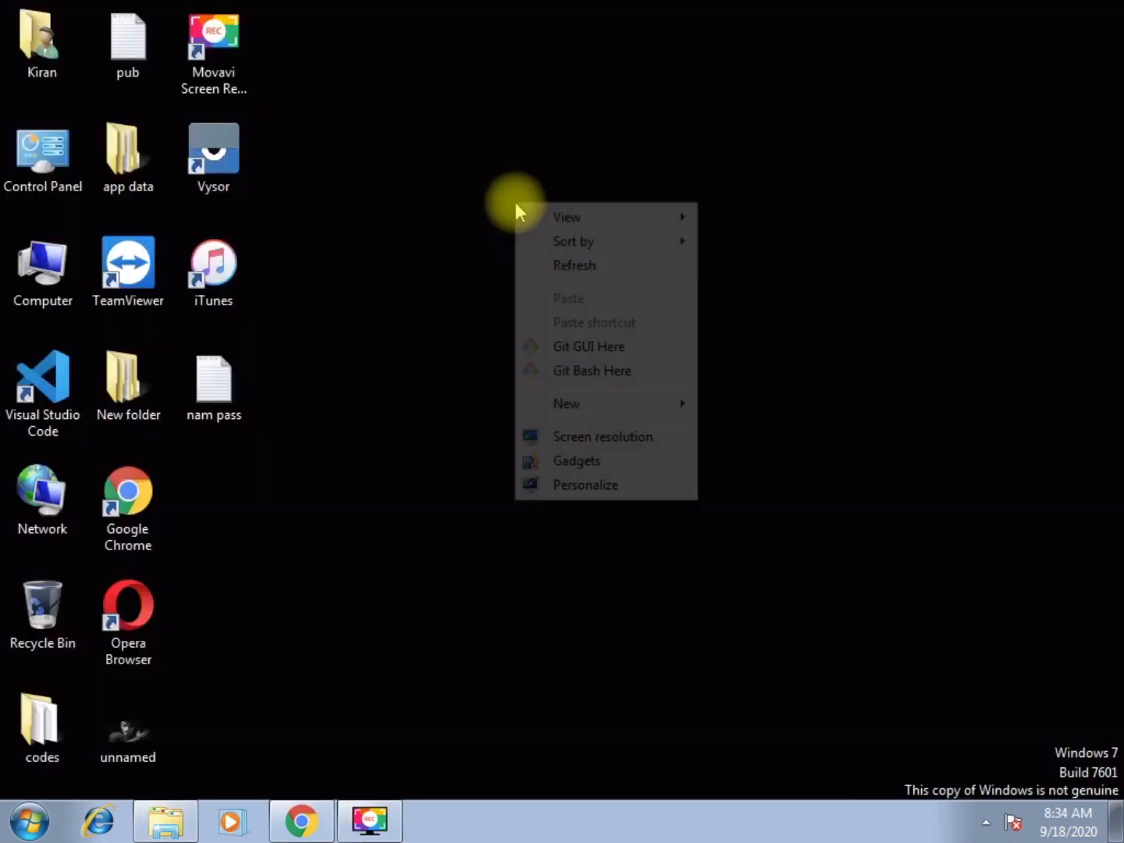
{"action": "left_click", "coordinate": [572, 264]}
{"action": "right_click", "coordinate": [502, 194]}
{"action": "left_click", "coordinate": [523, 257]}
{"action": "right_click", "coordinate": [422, 161]}
{"action": "left_click", "coordinate": [480, 444]}
{"action": "left_click_drag", "start_coordinate": [1096, 293], "coordinate": [1096, 454]}
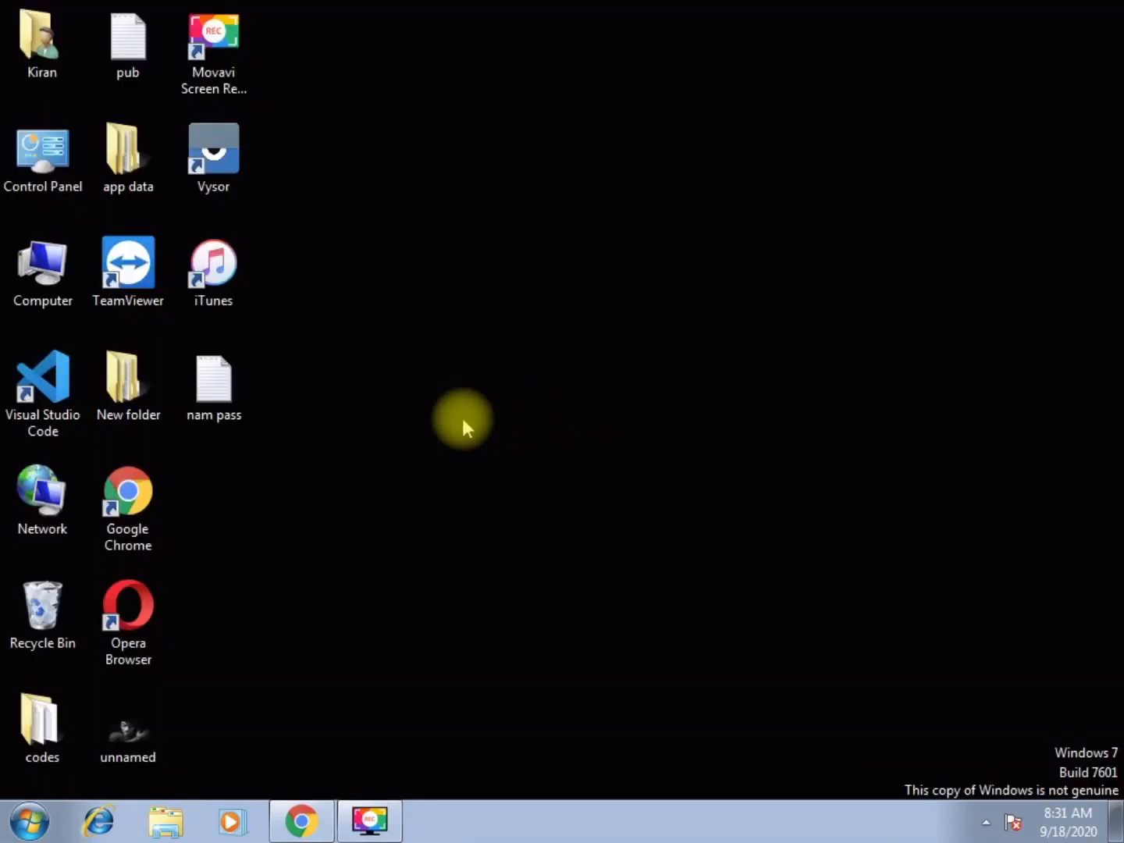
Open the Recycle Bin and select all of its items
{"action": "double_click", "coordinate": [25, 623]}
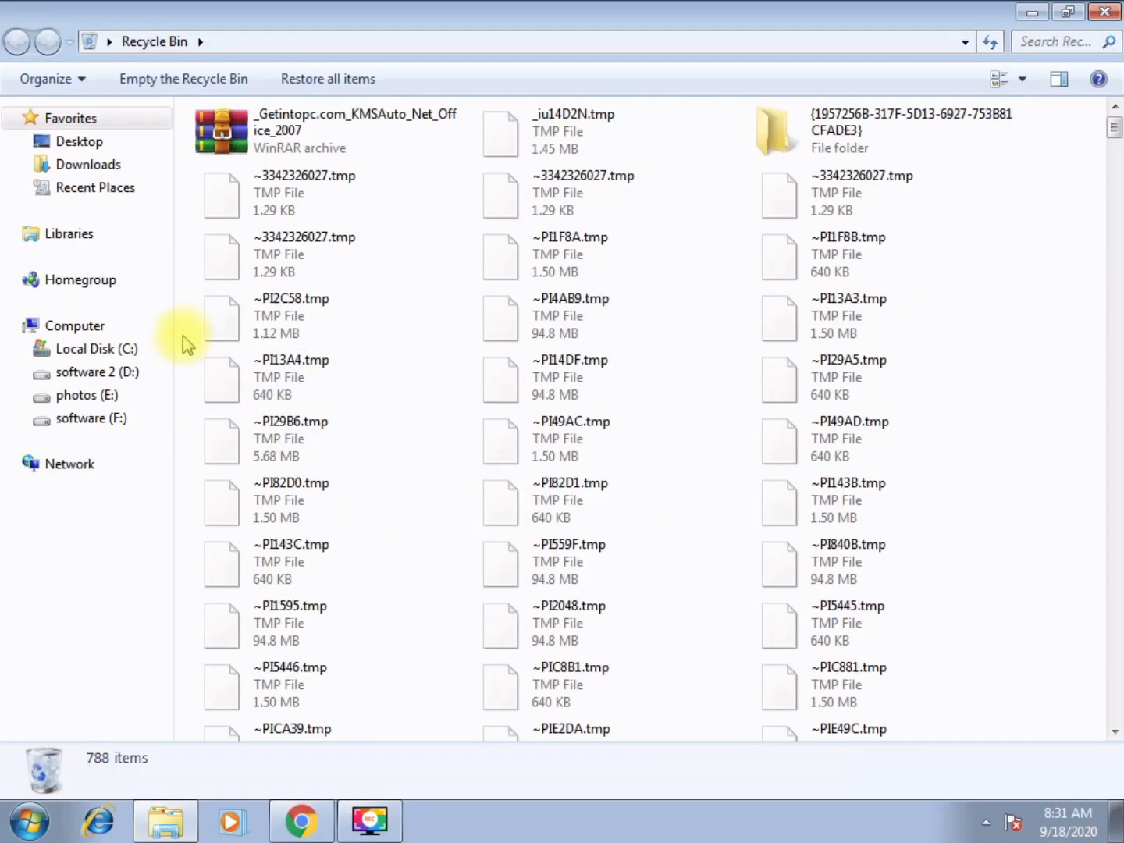
{"action": "key", "text": "ctrl+a"}
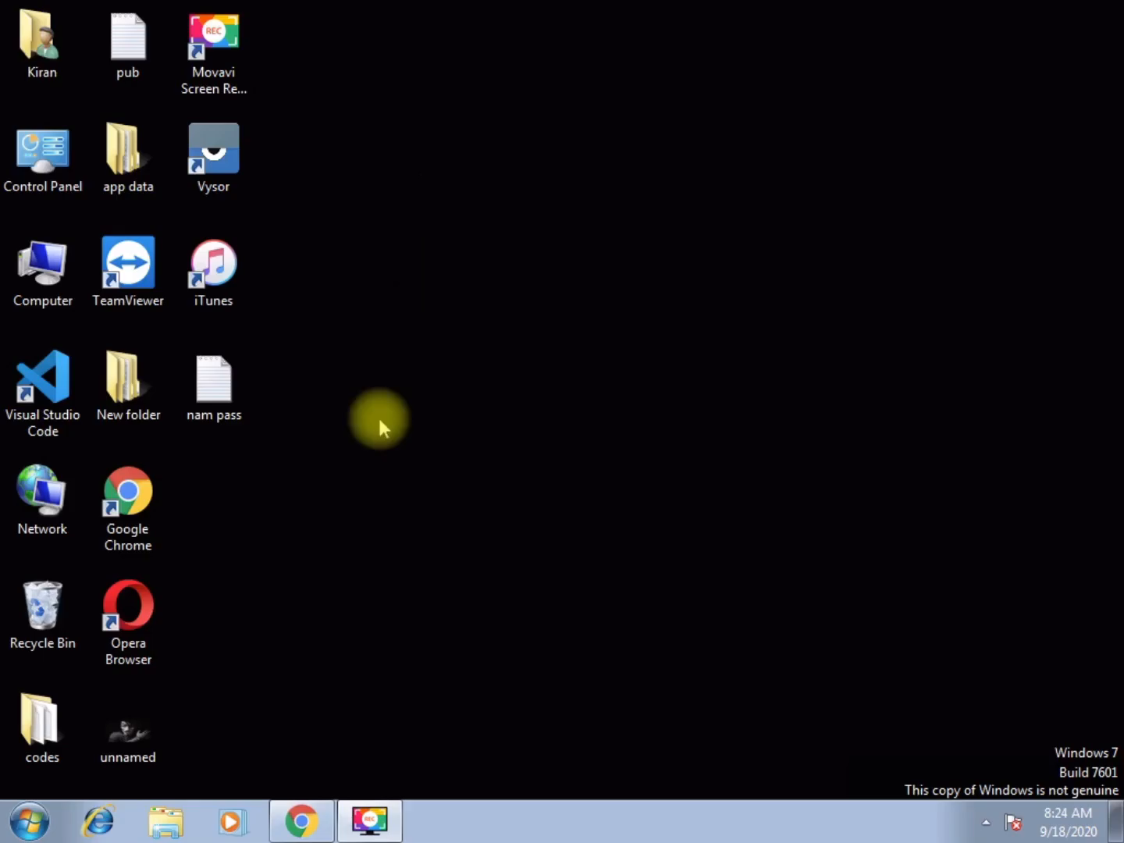
Open Power Options by searching the Start menu for power options
{"action": "left_click", "coordinate": [29, 819]}
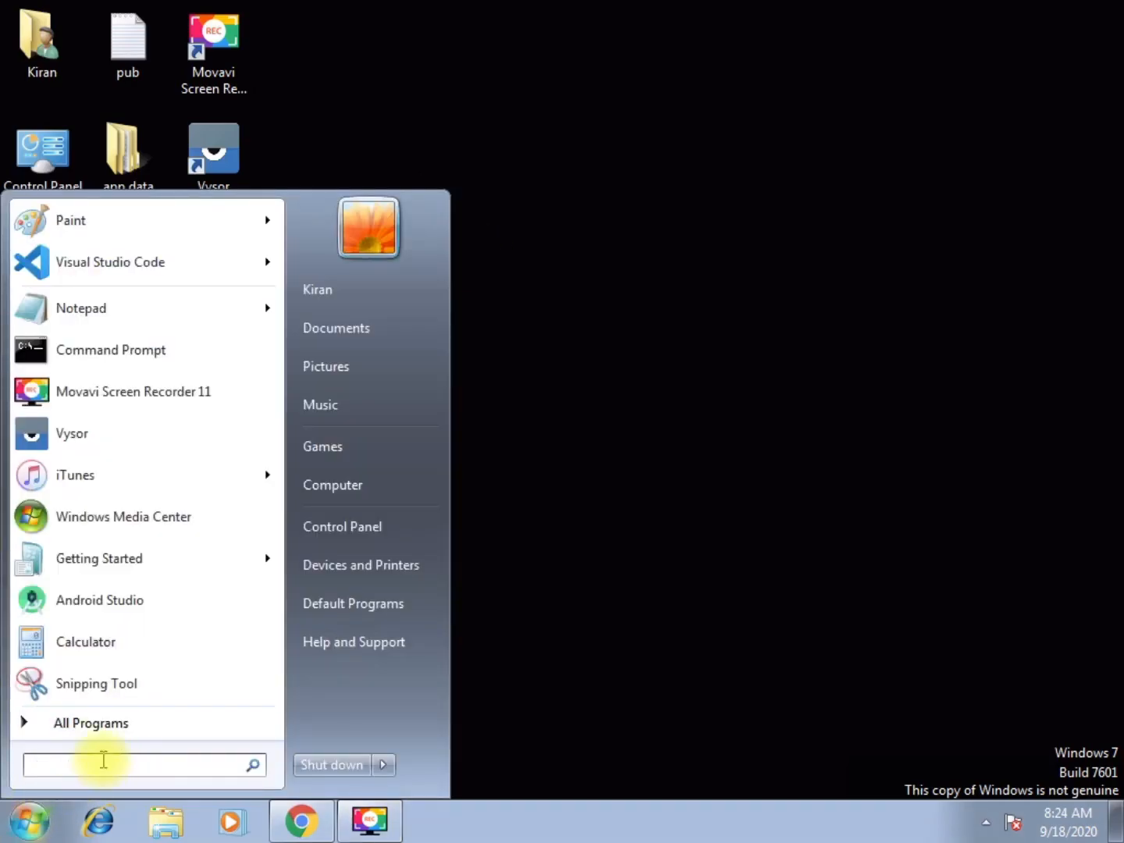
{"action": "type", "text": "powe"}
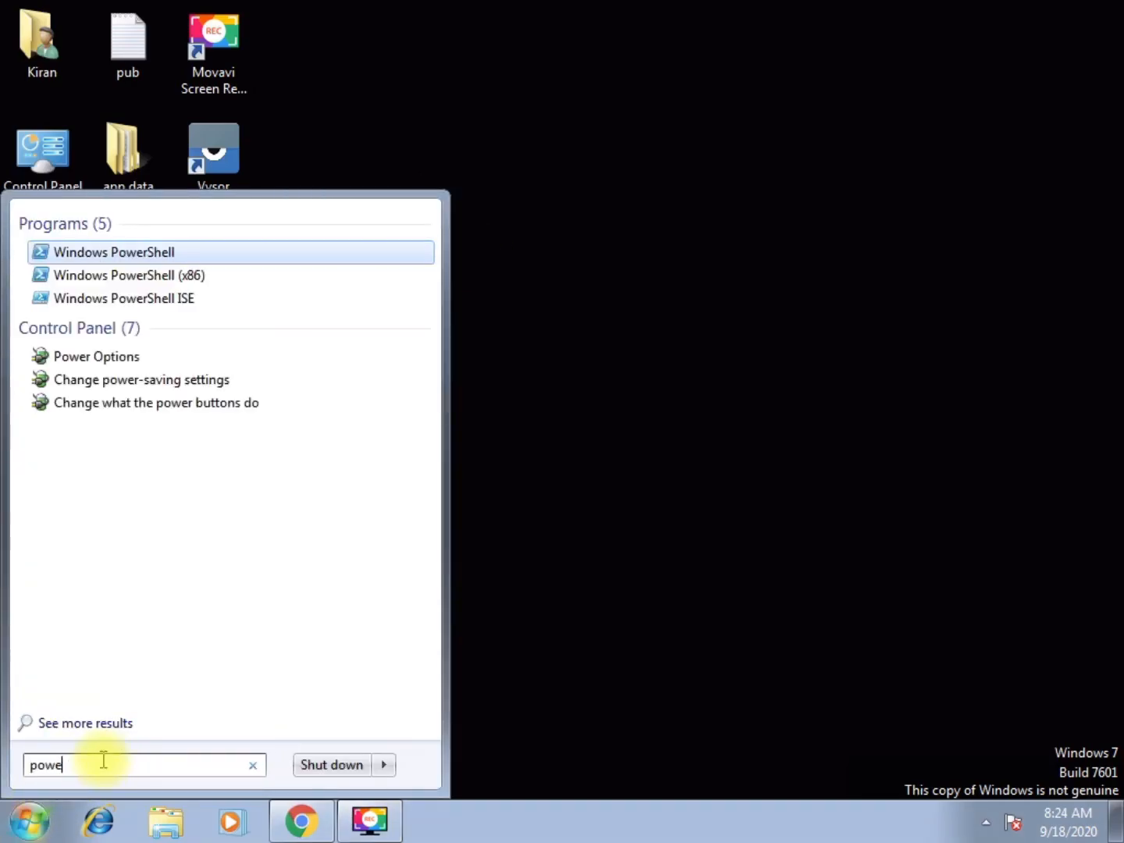
{"action": "type", "text": "r op"}
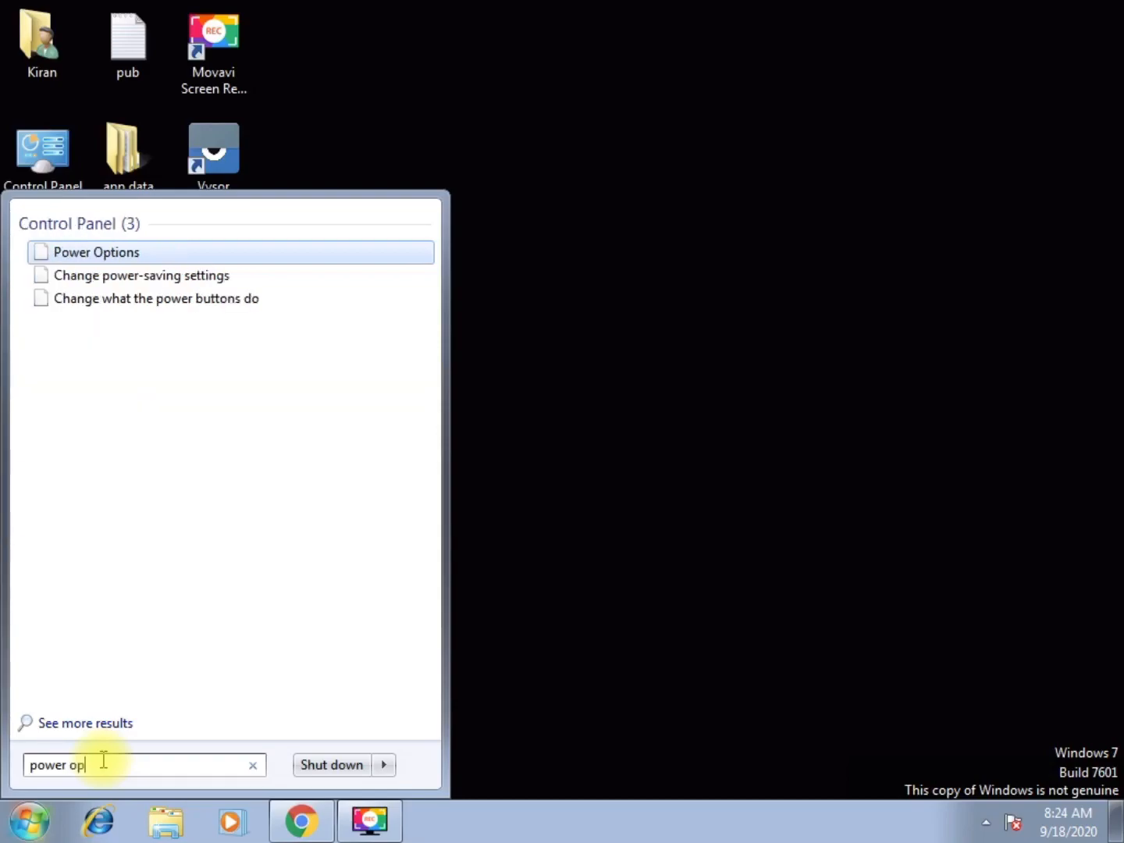
{"action": "type", "text": "tion"}
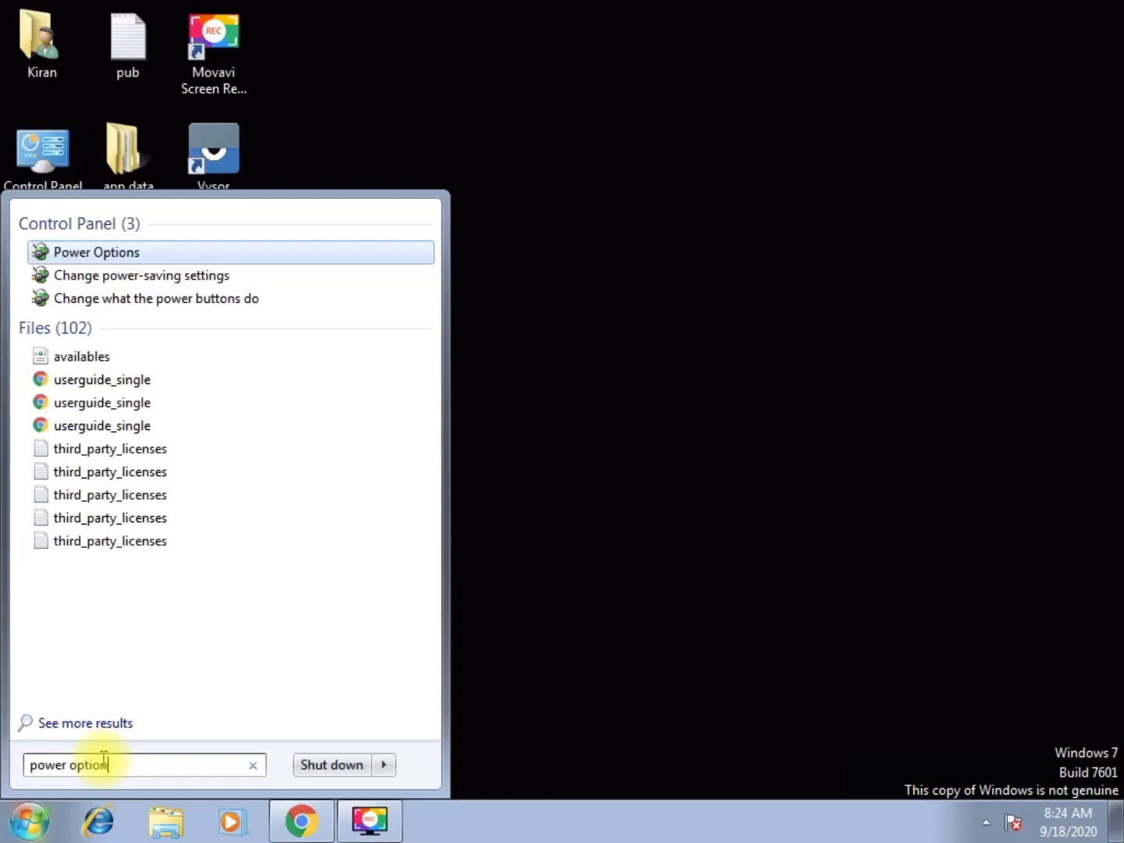
{"action": "type", "text": "s"}
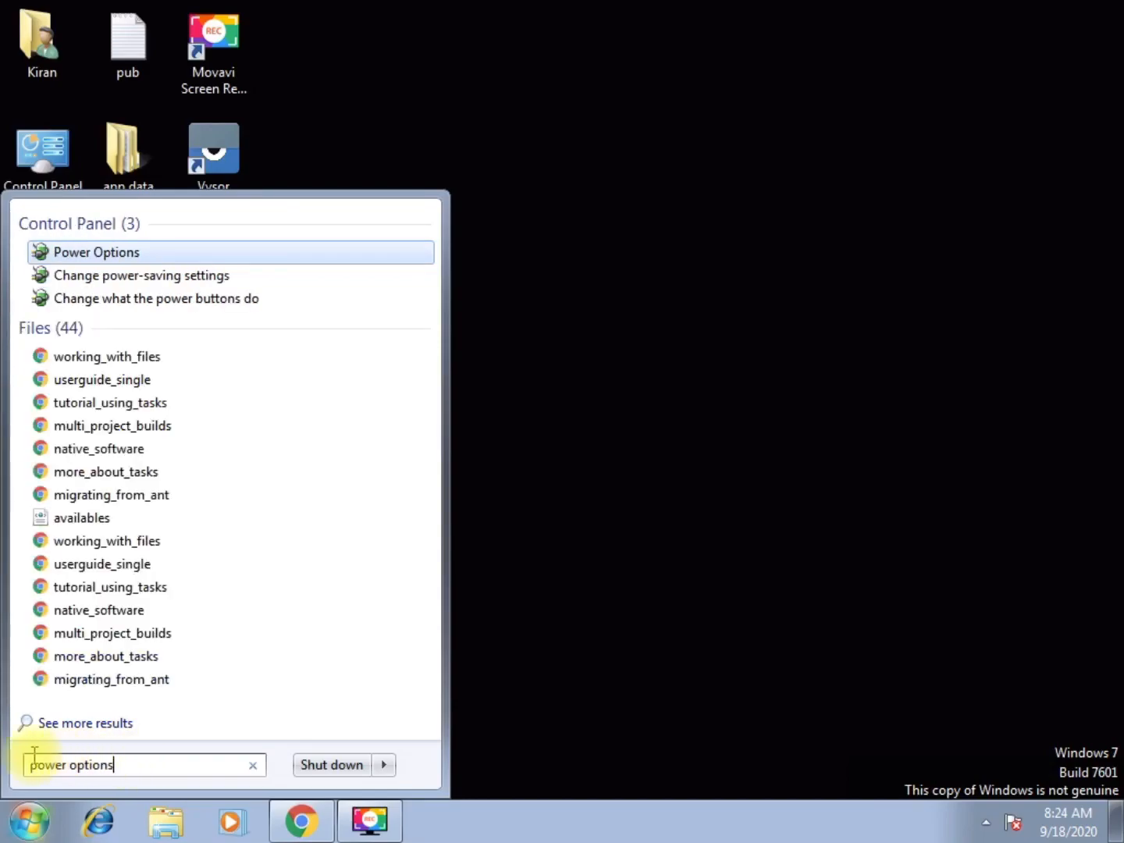
{"action": "left_click_drag", "start_coordinate": [128, 764], "coordinate": [53, 764]}
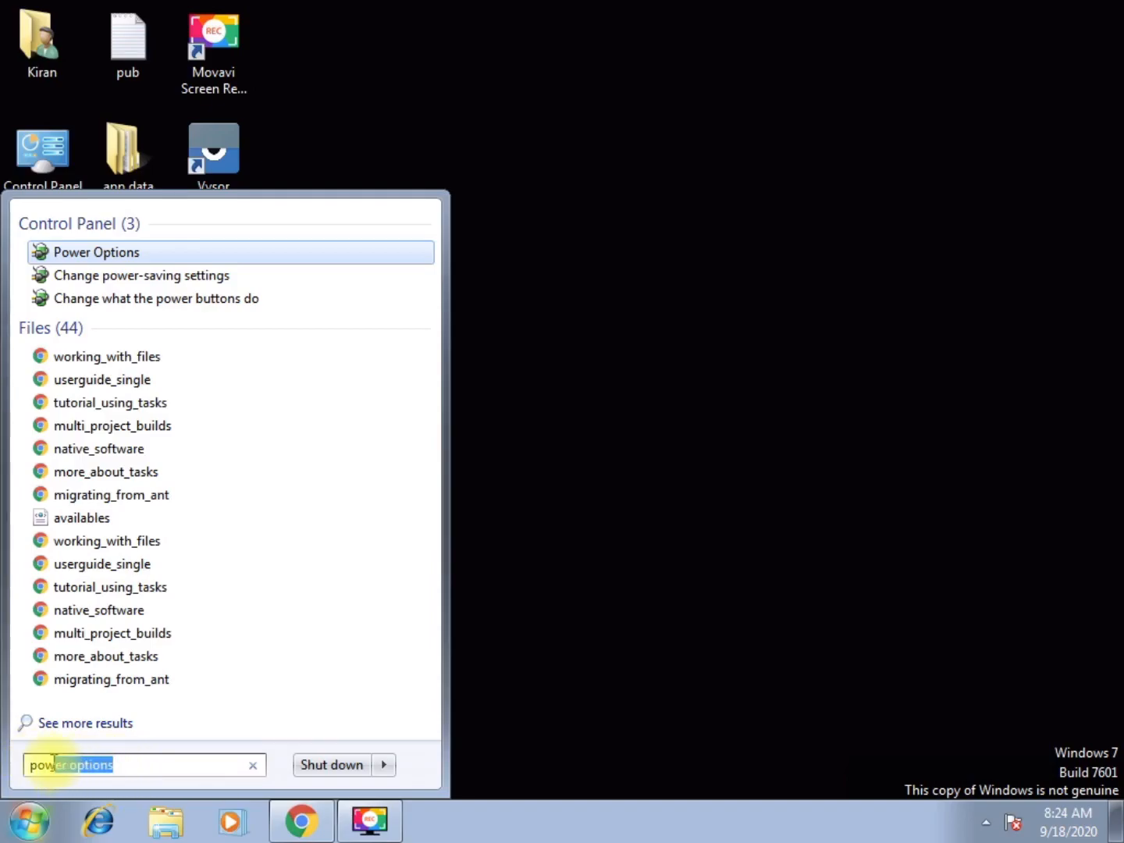
{"action": "left_click", "coordinate": [130, 249]}
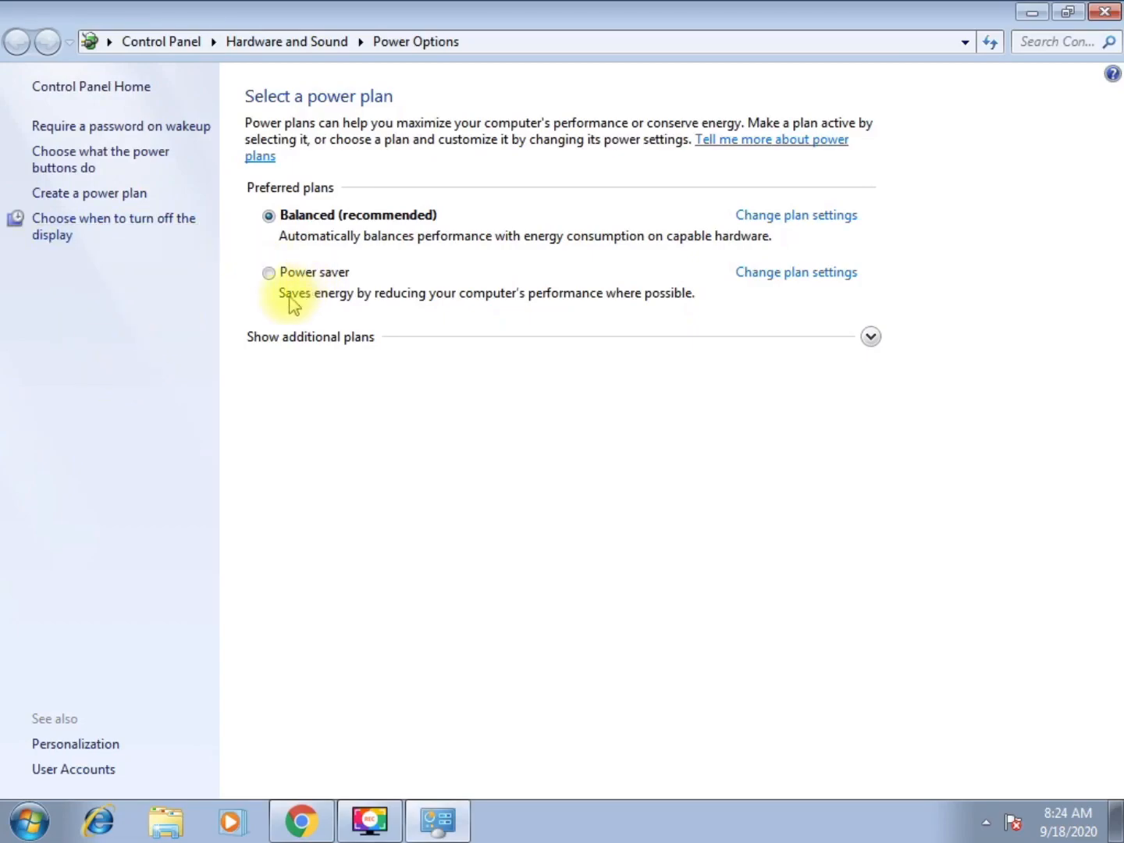
Show the additional power plans and make High performance the active plan
{"action": "left_click", "coordinate": [268, 273]}
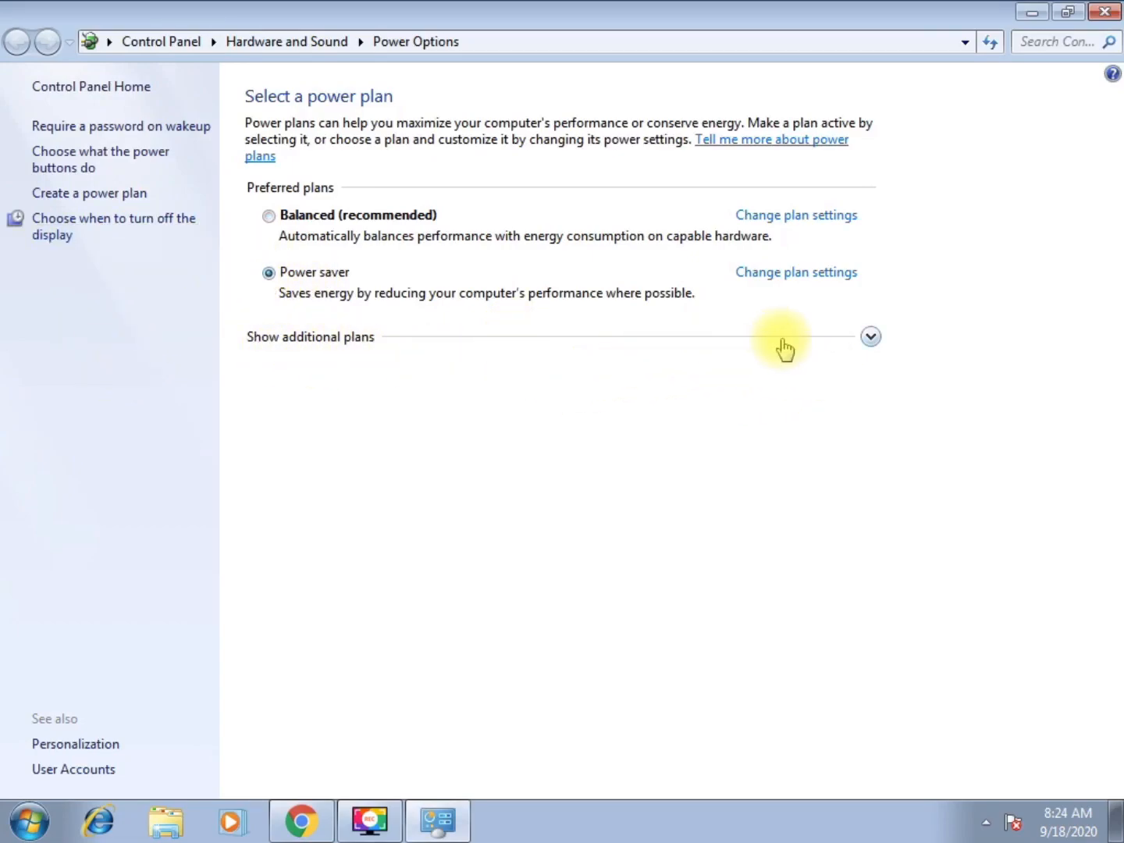
{"action": "left_click", "coordinate": [870, 338]}
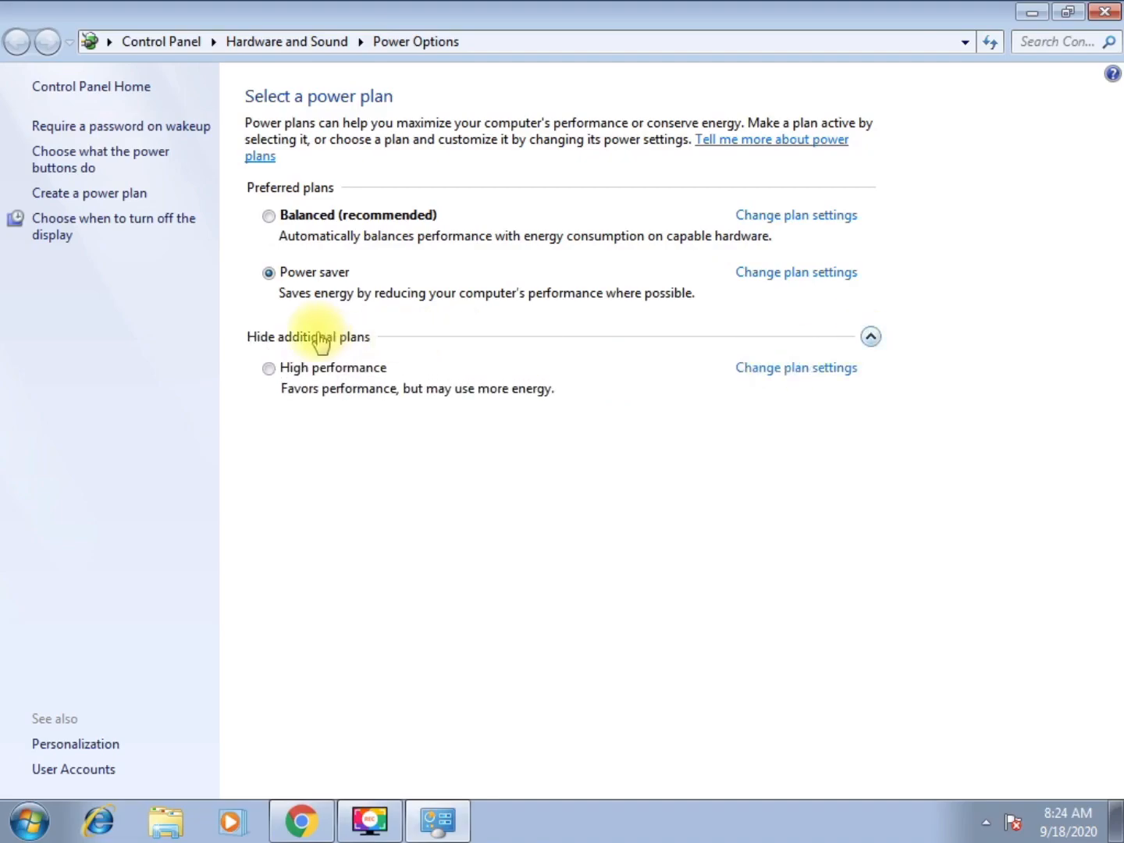
{"action": "left_click", "coordinate": [270, 369]}
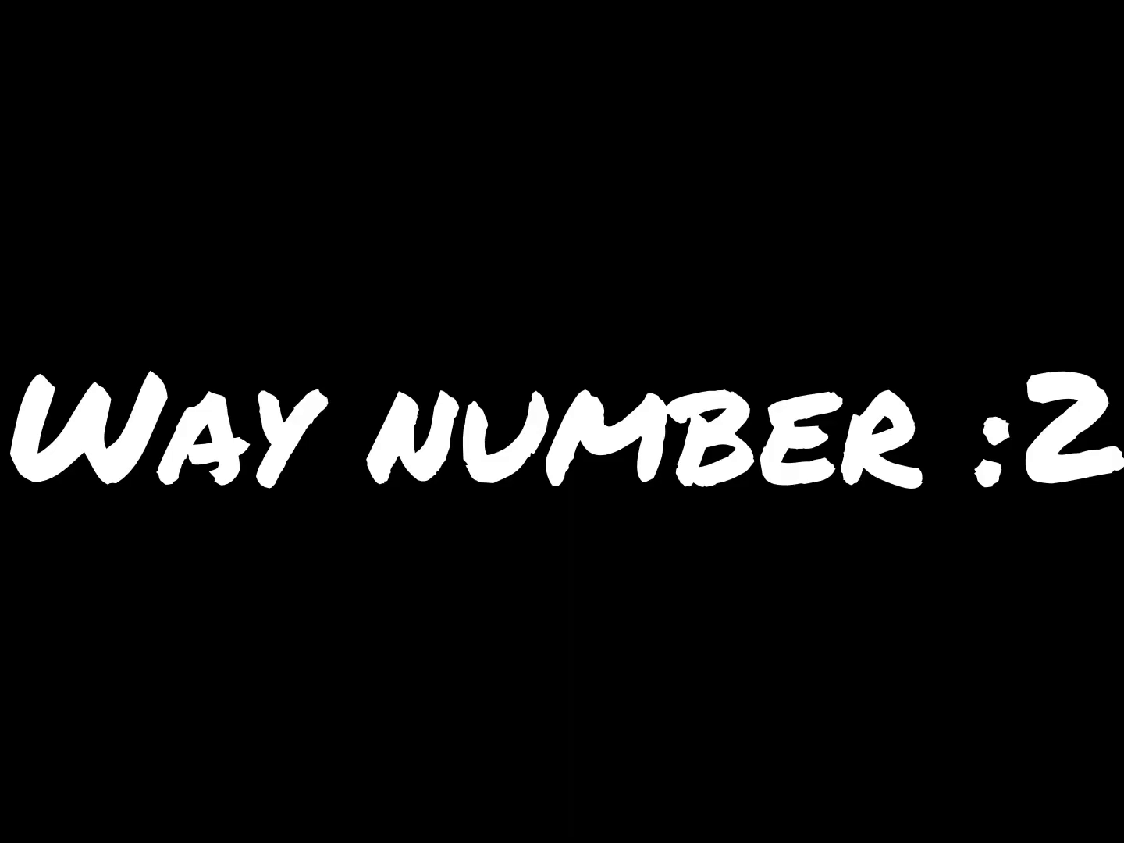
{"action": "right_click", "coordinate": [559, 184]}
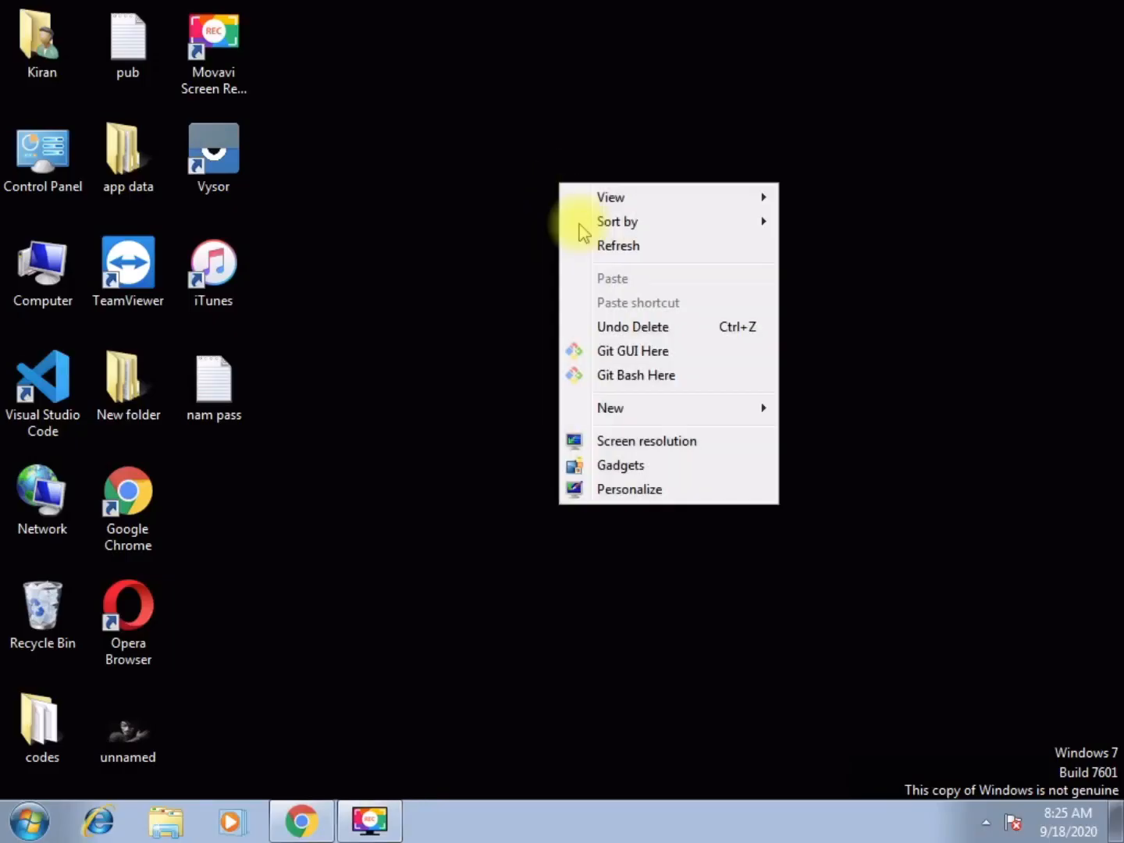
{"action": "left_click", "coordinate": [609, 242]}
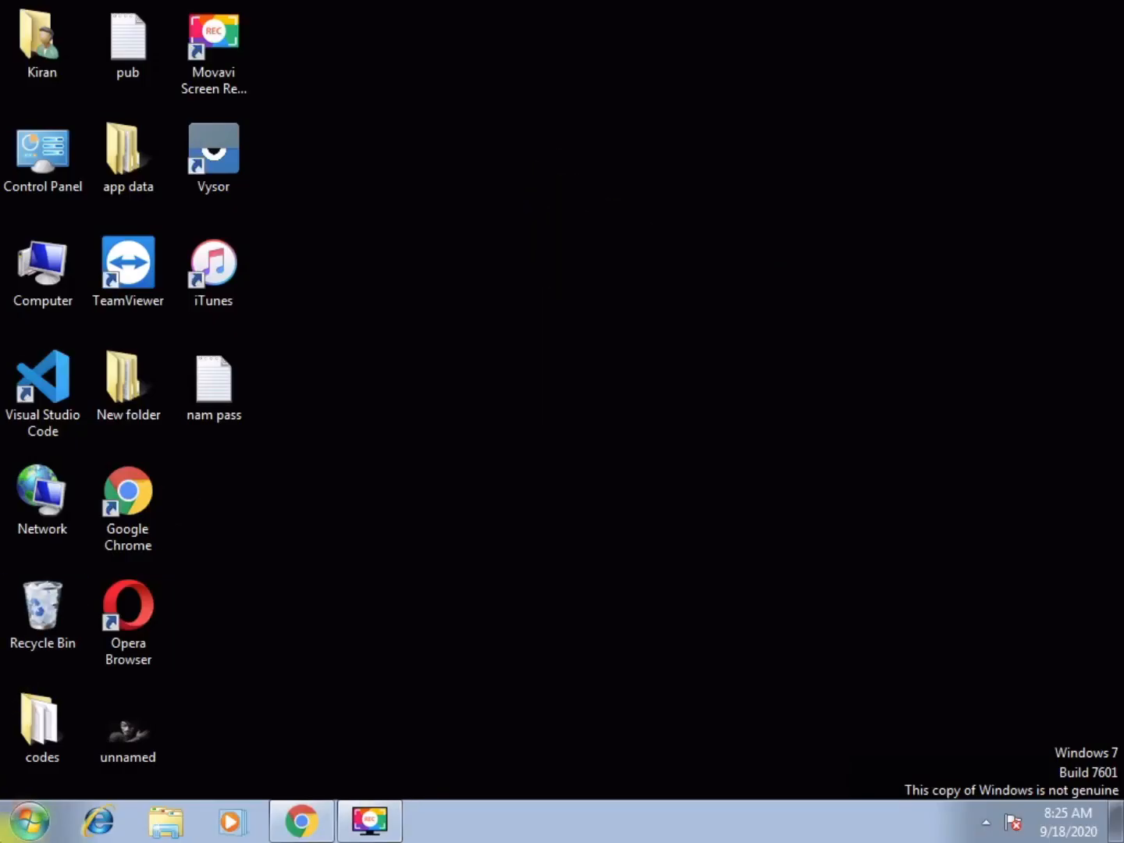
Open the %temp% folder again through the Start menu search
{"action": "left_click", "coordinate": [30, 820]}
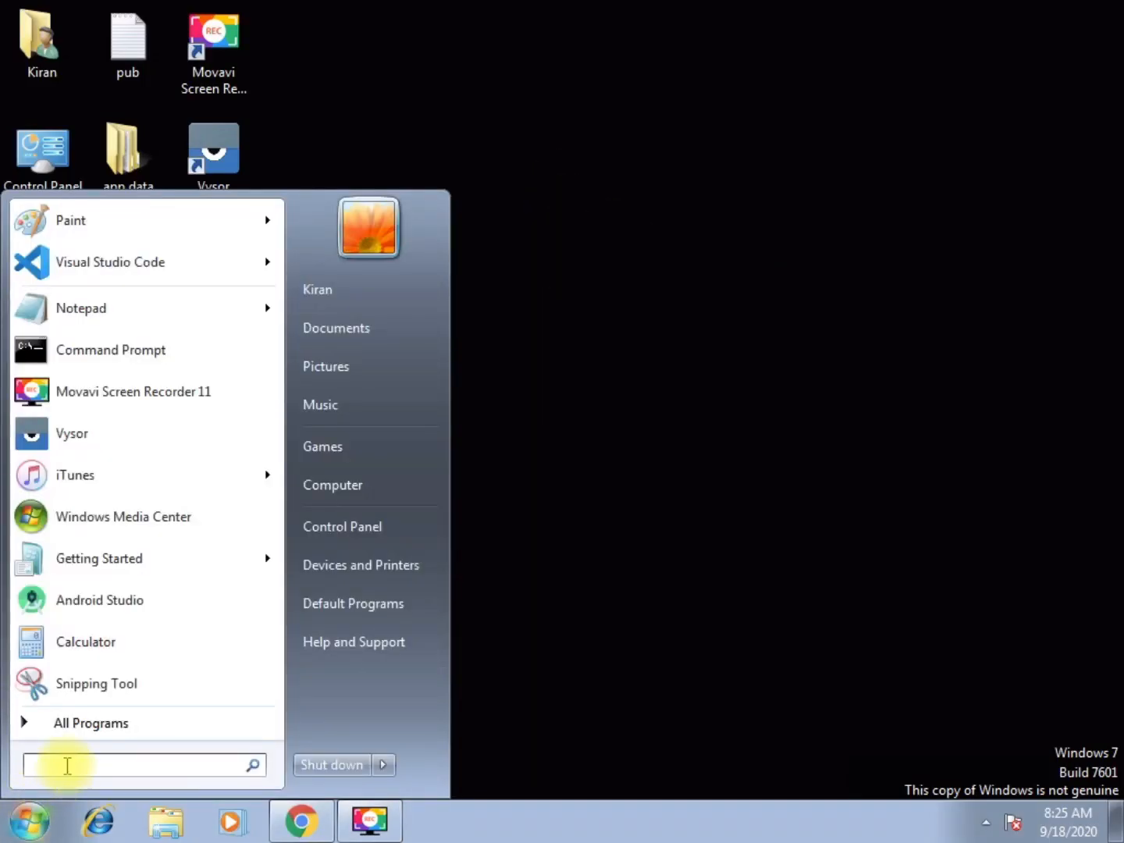
{"action": "type", "text": "%temp%"}
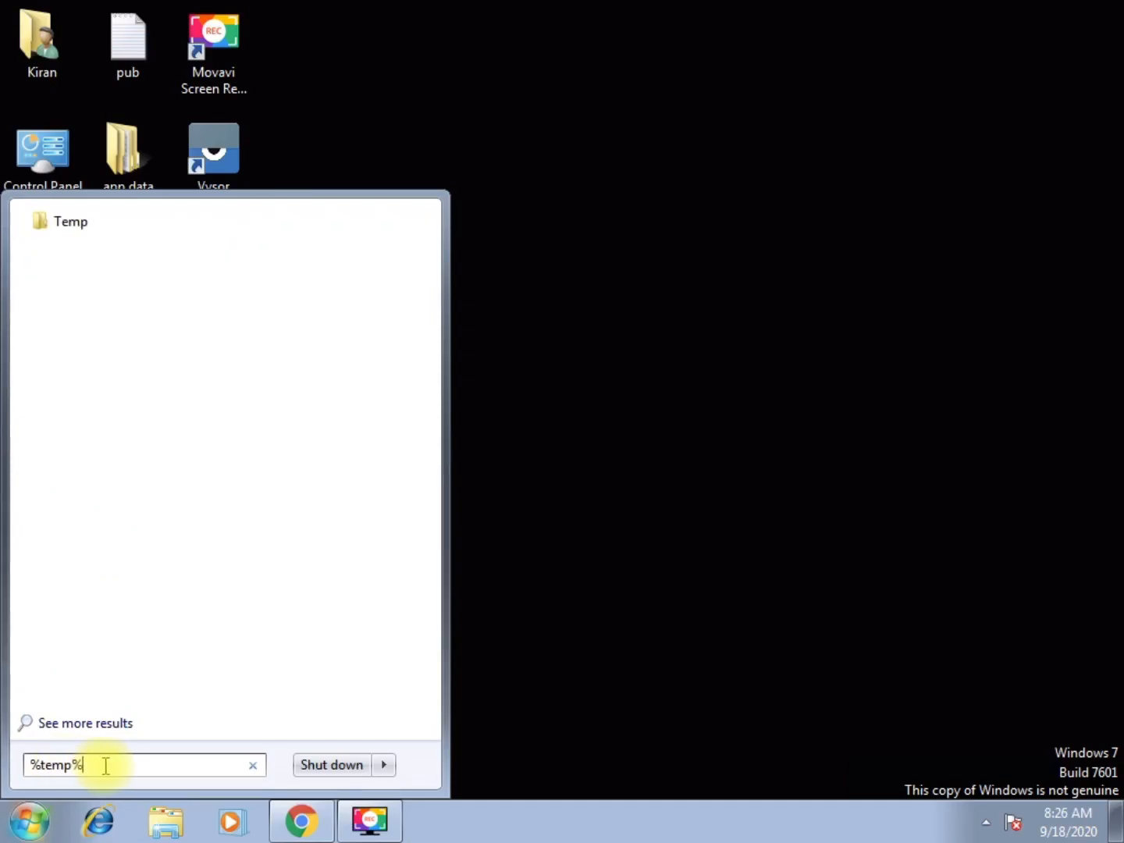
{"action": "left_click_drag", "start_coordinate": [105, 764], "coordinate": [11, 759]}
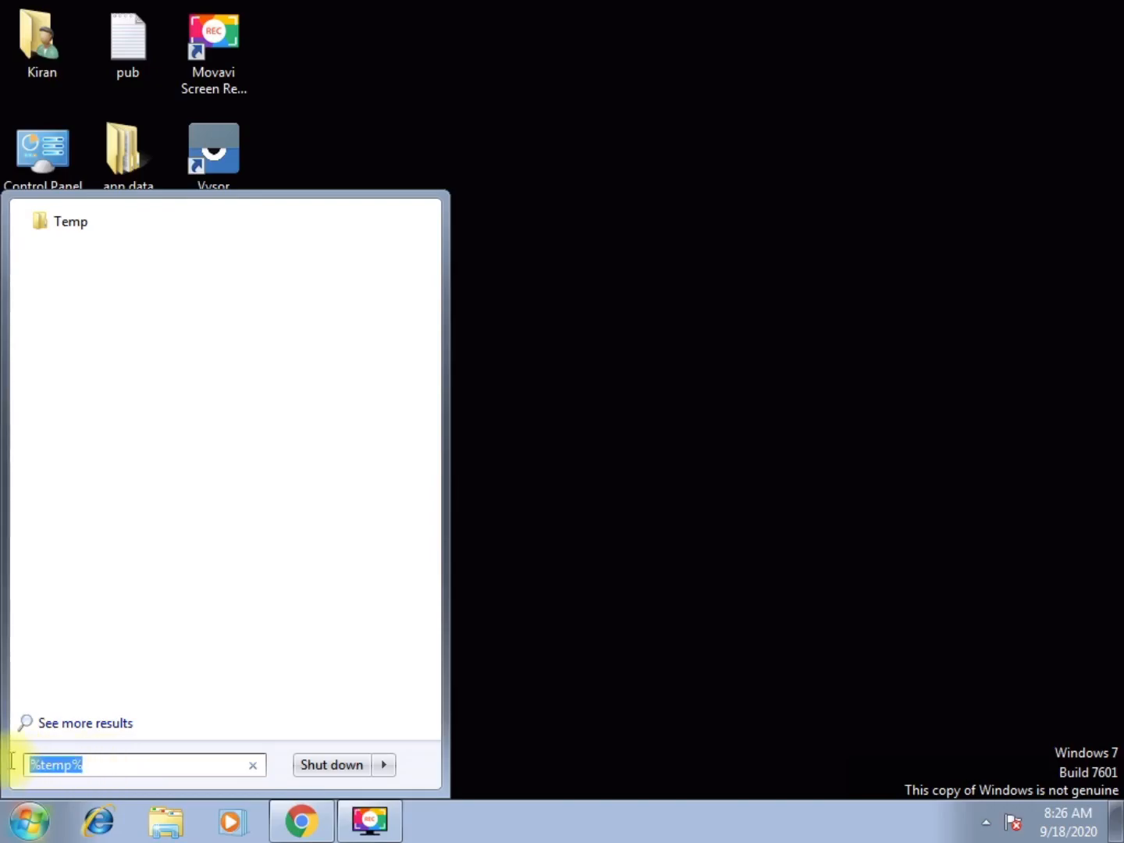
{"action": "left_click", "coordinate": [136, 765]}
{"action": "key", "text": "Return"}
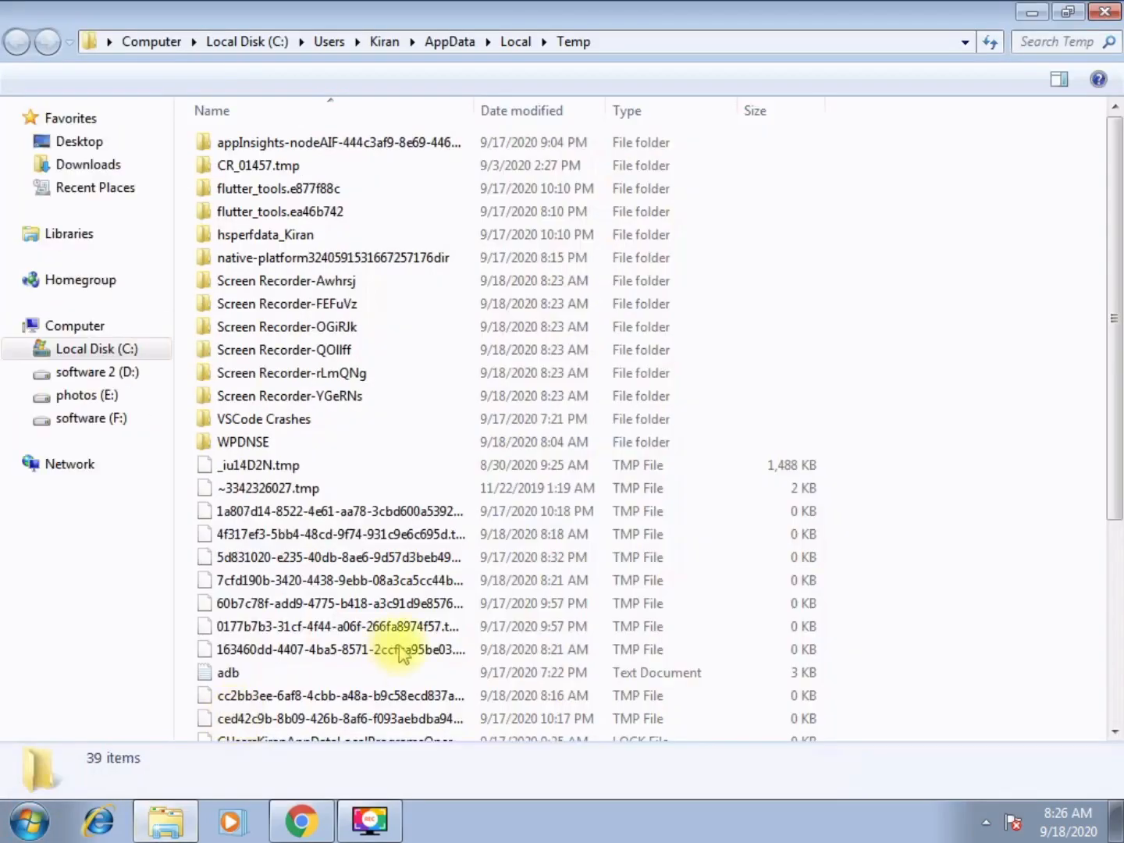
Select and delete everything in the Temp folder, skipping the files that are in use
{"action": "left_click_drag", "start_coordinate": [1116, 433], "coordinate": [1114, 308]}
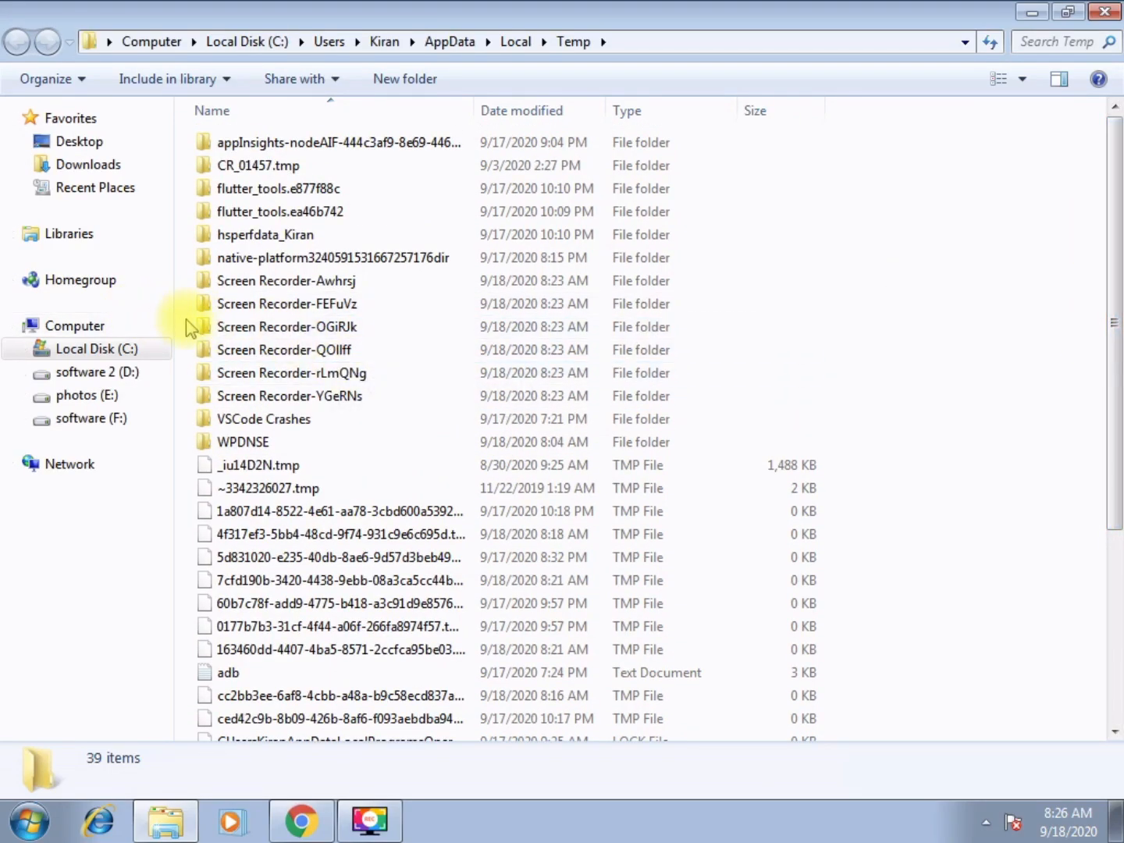
{"action": "key", "text": "ctrl+a"}
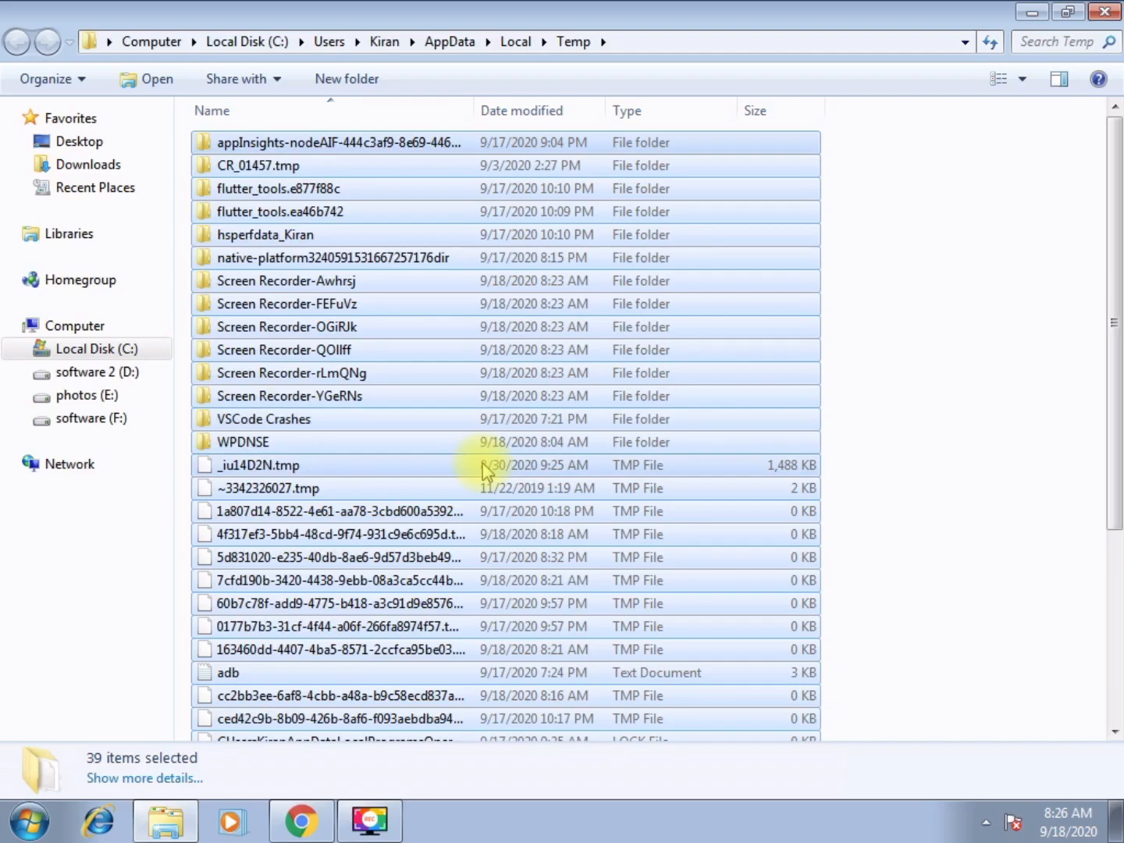
{"action": "key", "text": "Delete"}
{"action": "left_click", "coordinate": [639, 434]}
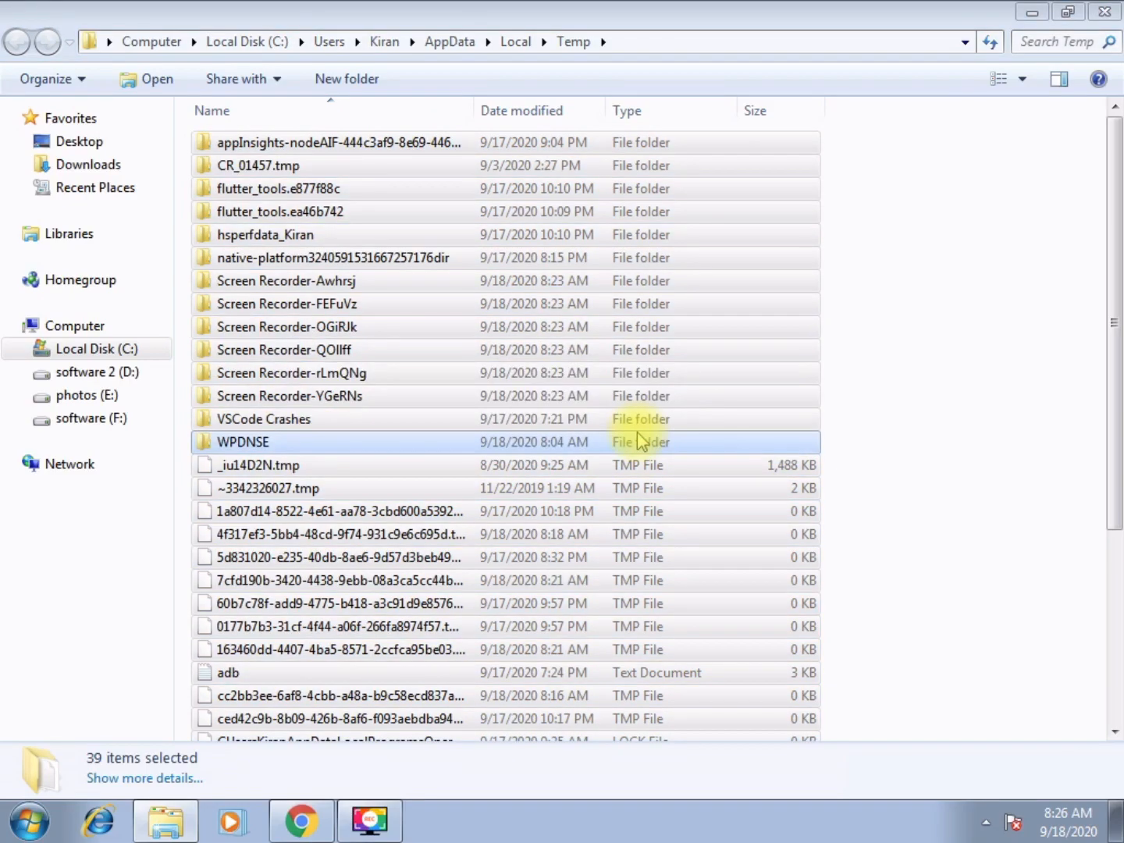
{"action": "left_click", "coordinate": [646, 510]}
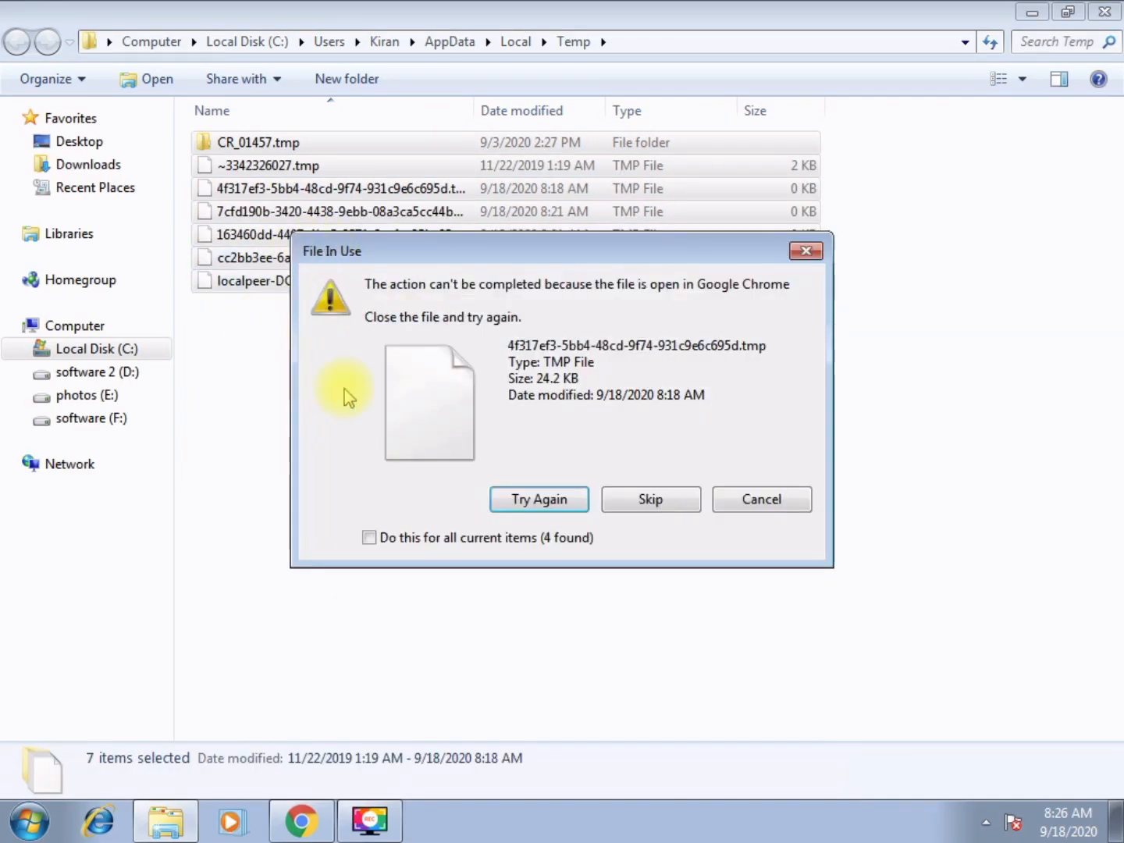
{"action": "left_click", "coordinate": [641, 495]}
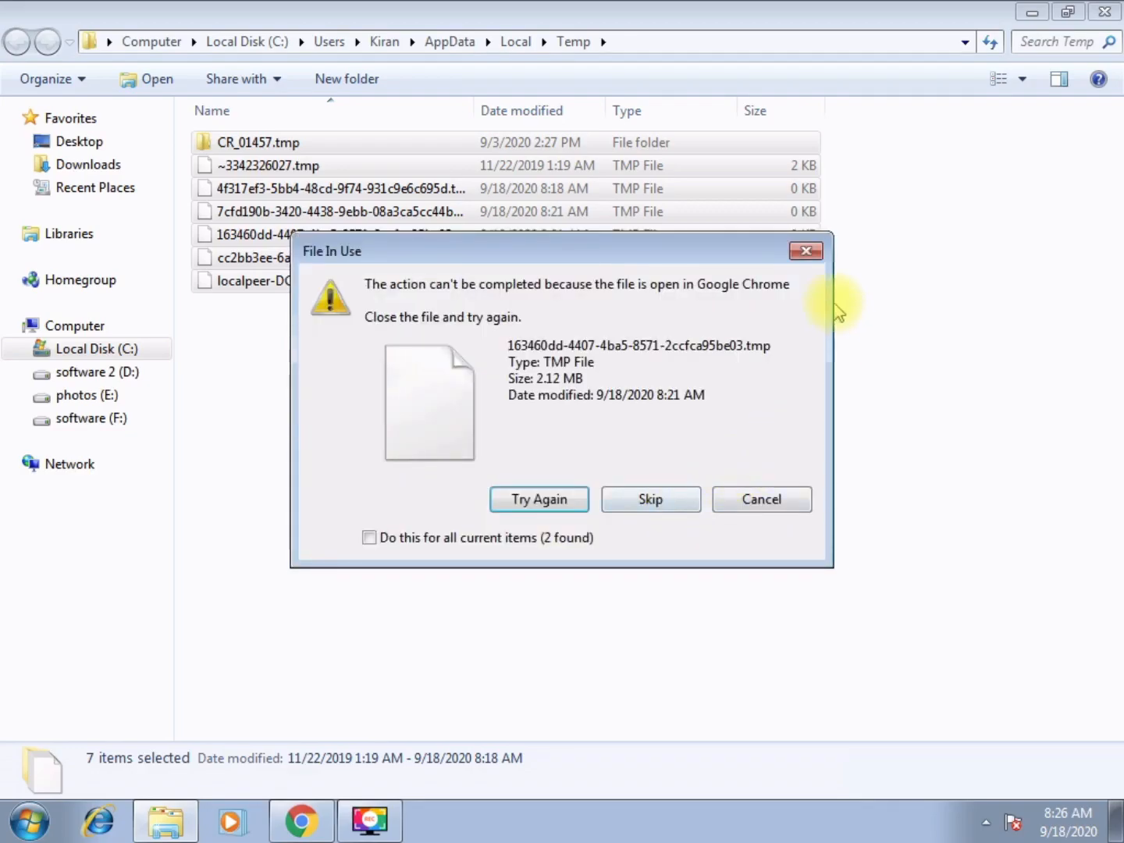
{"action": "left_click", "coordinate": [806, 249]}
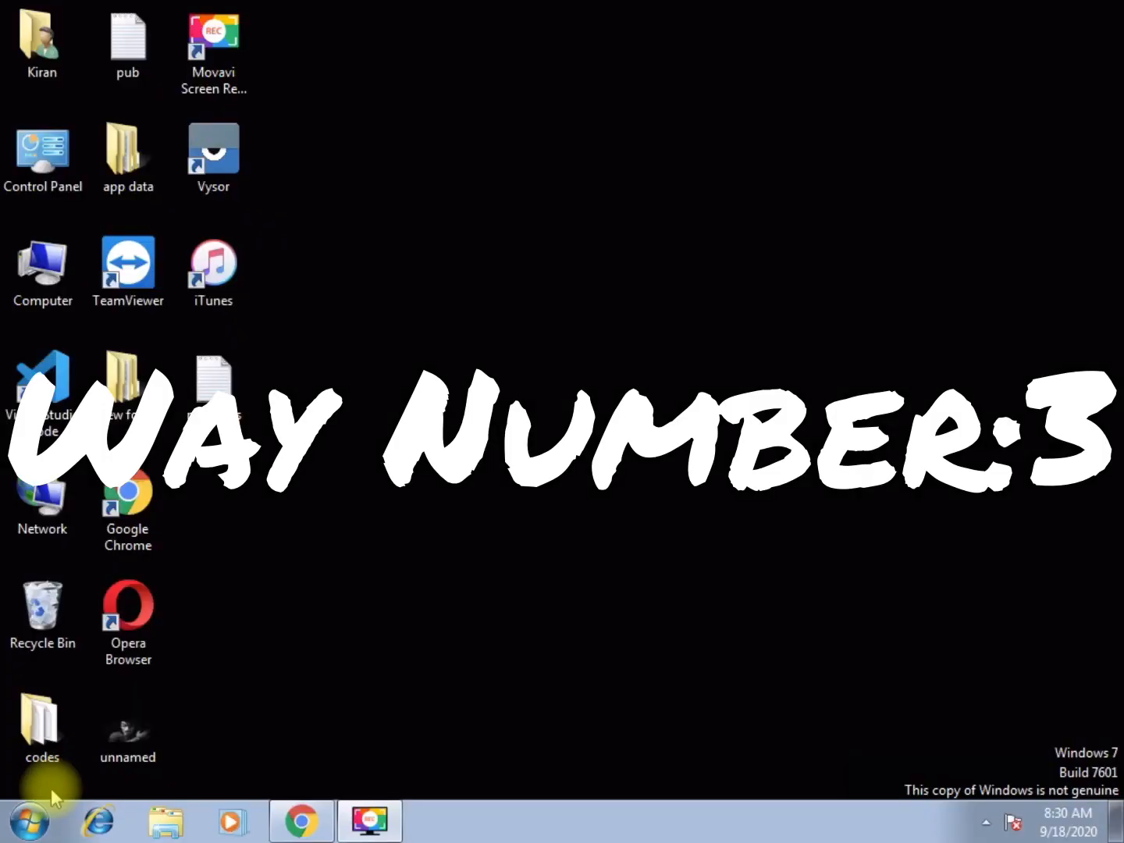
Open the Run dialog, run prefetch, and continue past the folder permission prompt
{"action": "left_click", "coordinate": [27, 818]}
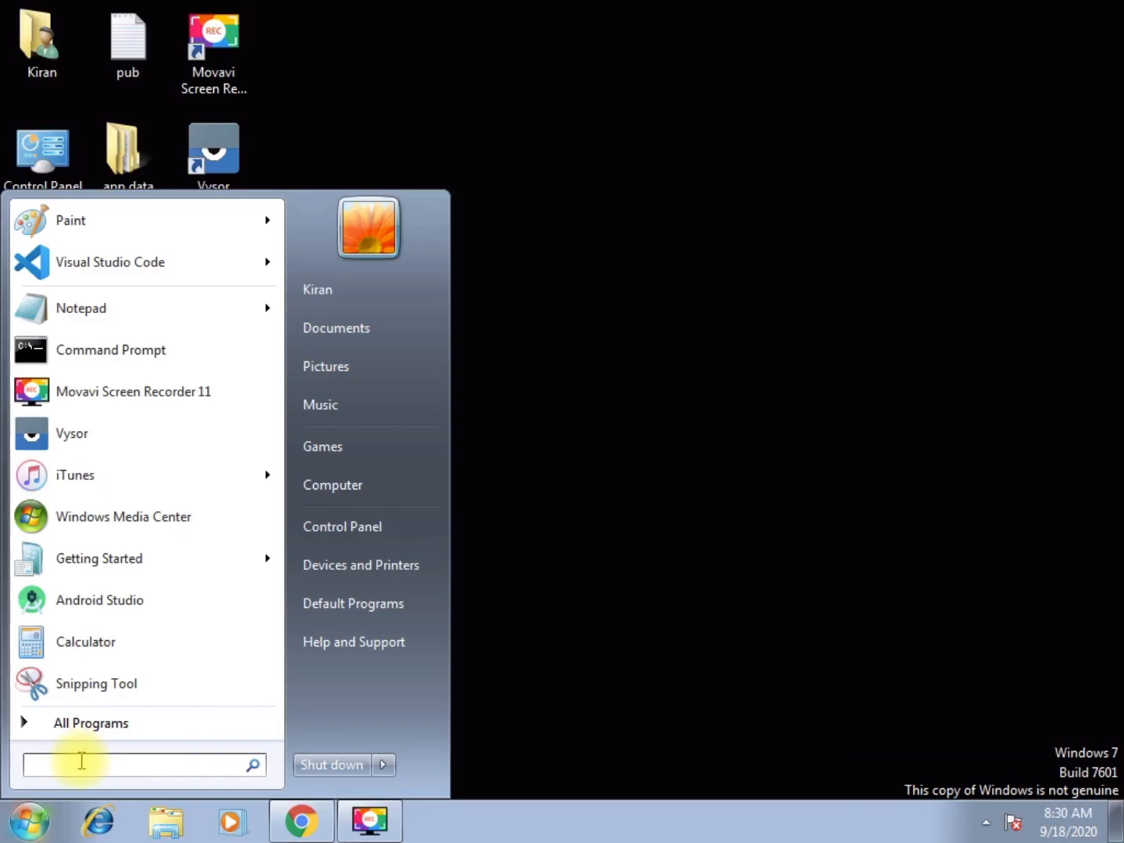
{"action": "type", "text": "run"}
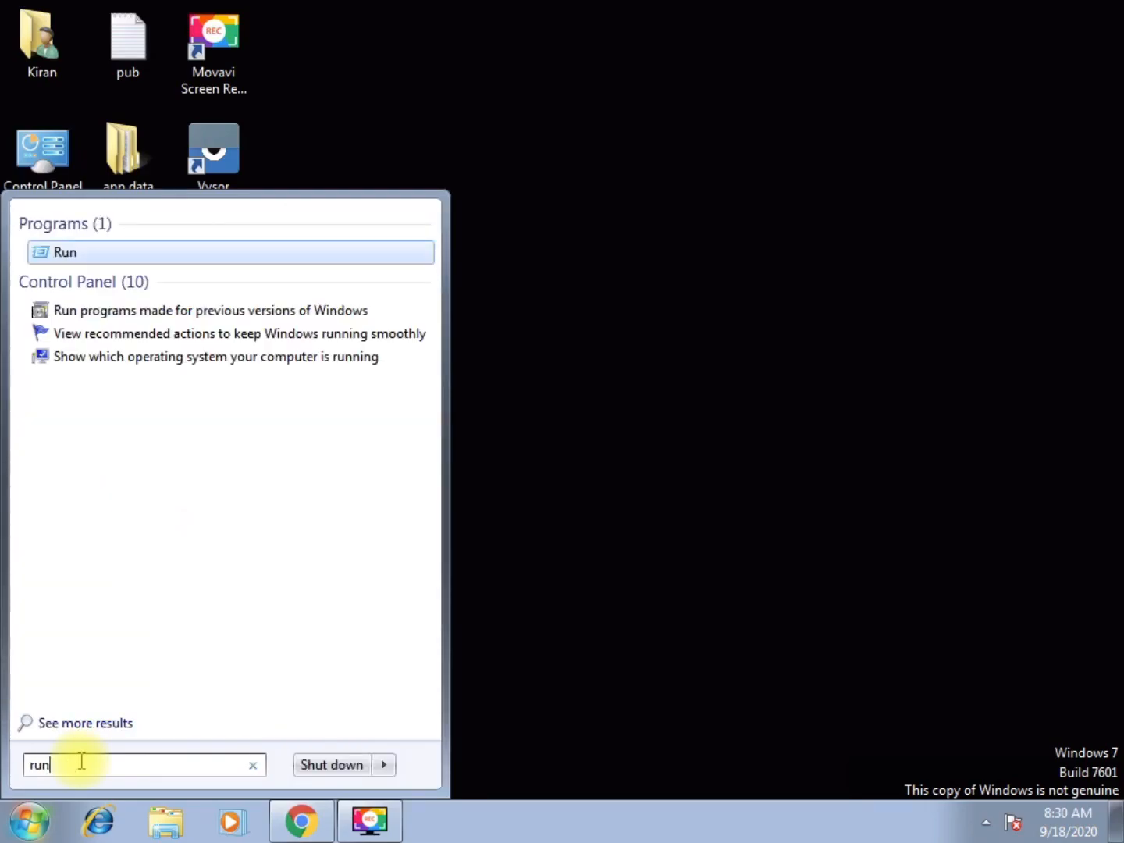
{"action": "key", "text": "Return"}
{"action": "key", "text": "BackSpace"}
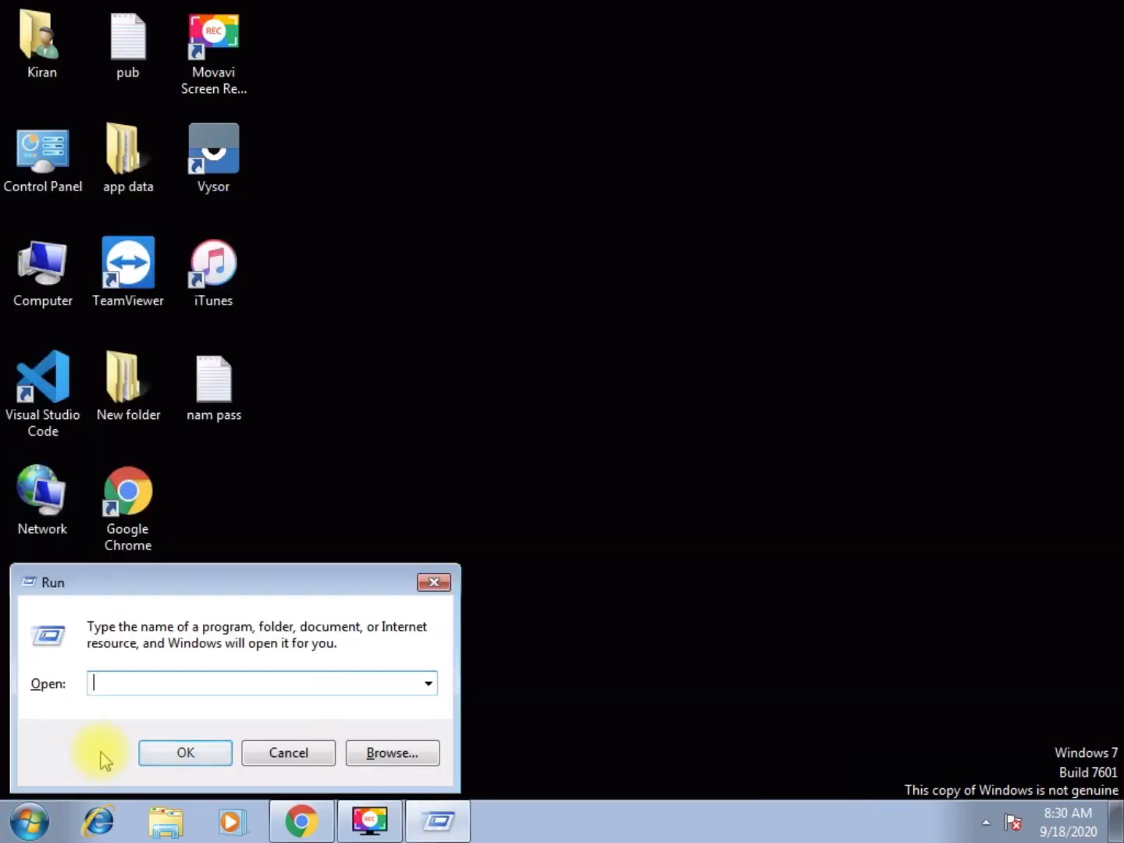
{"action": "type", "text": "prefe"}
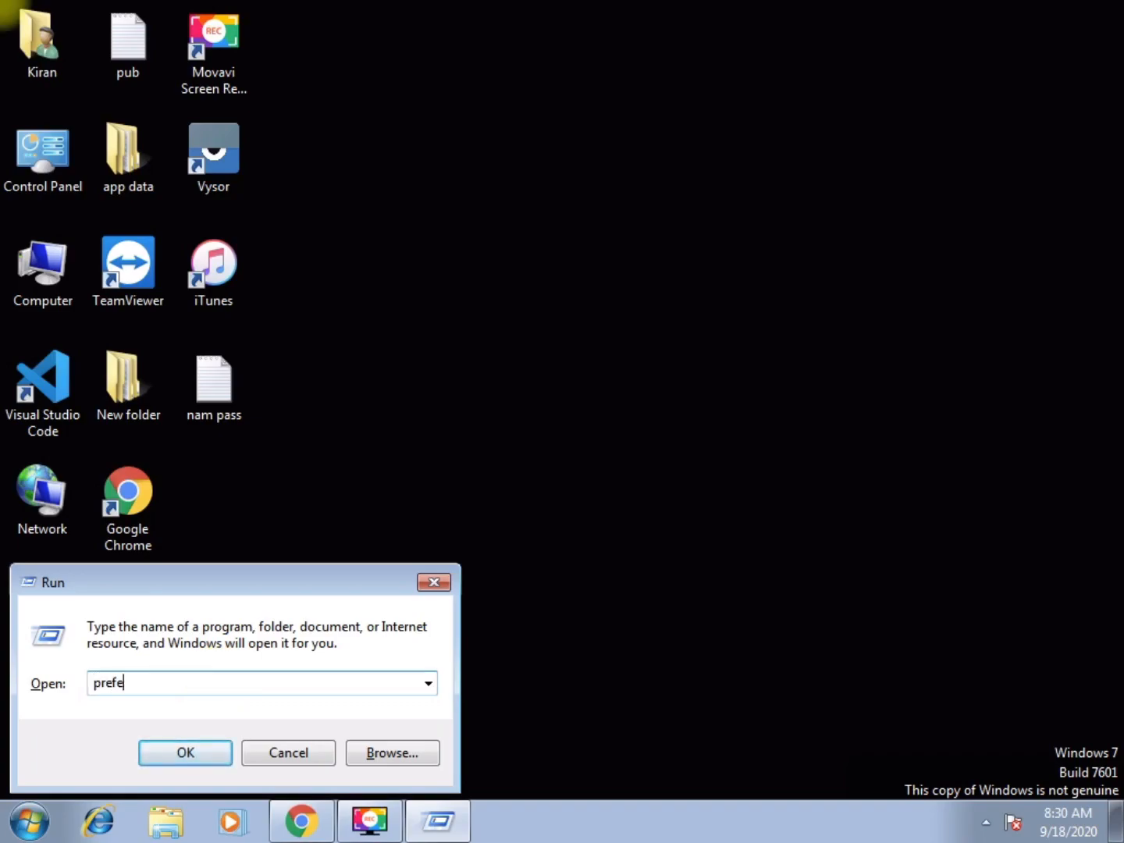
{"action": "left_click", "coordinate": [187, 752]}
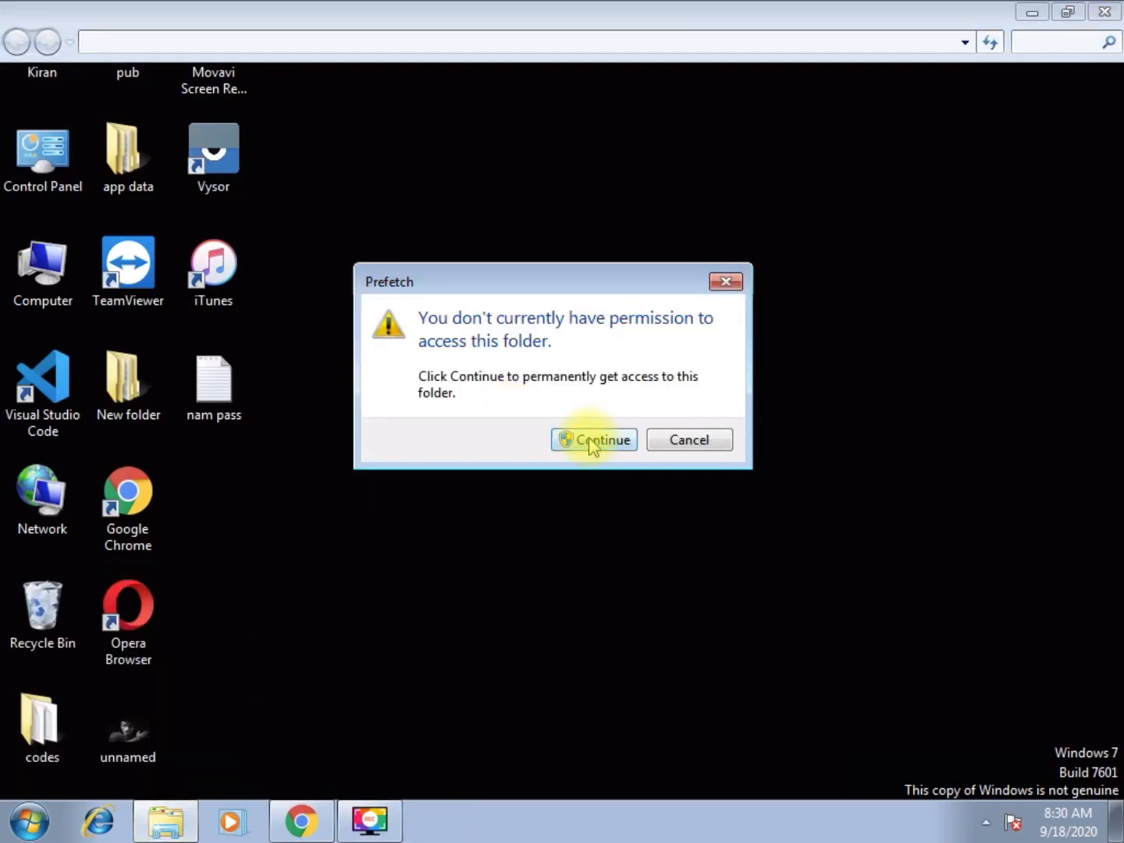
{"action": "left_click", "coordinate": [590, 441]}
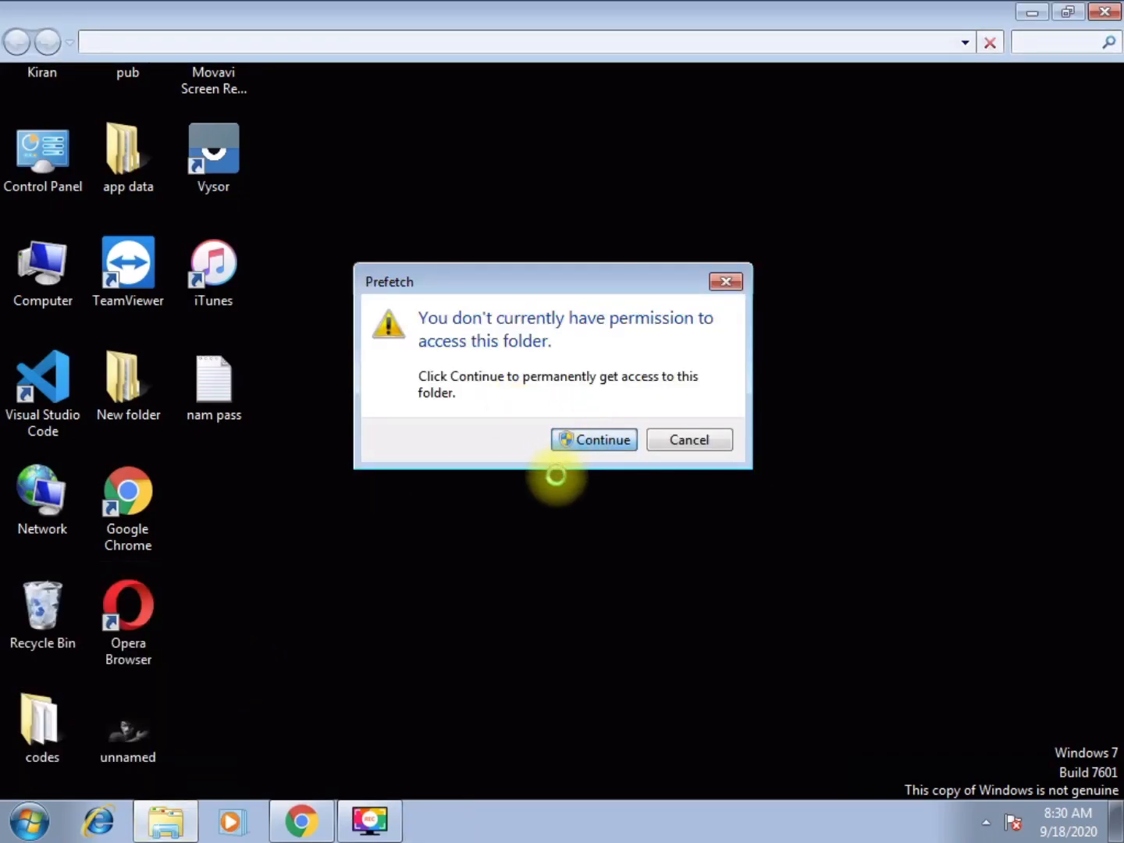
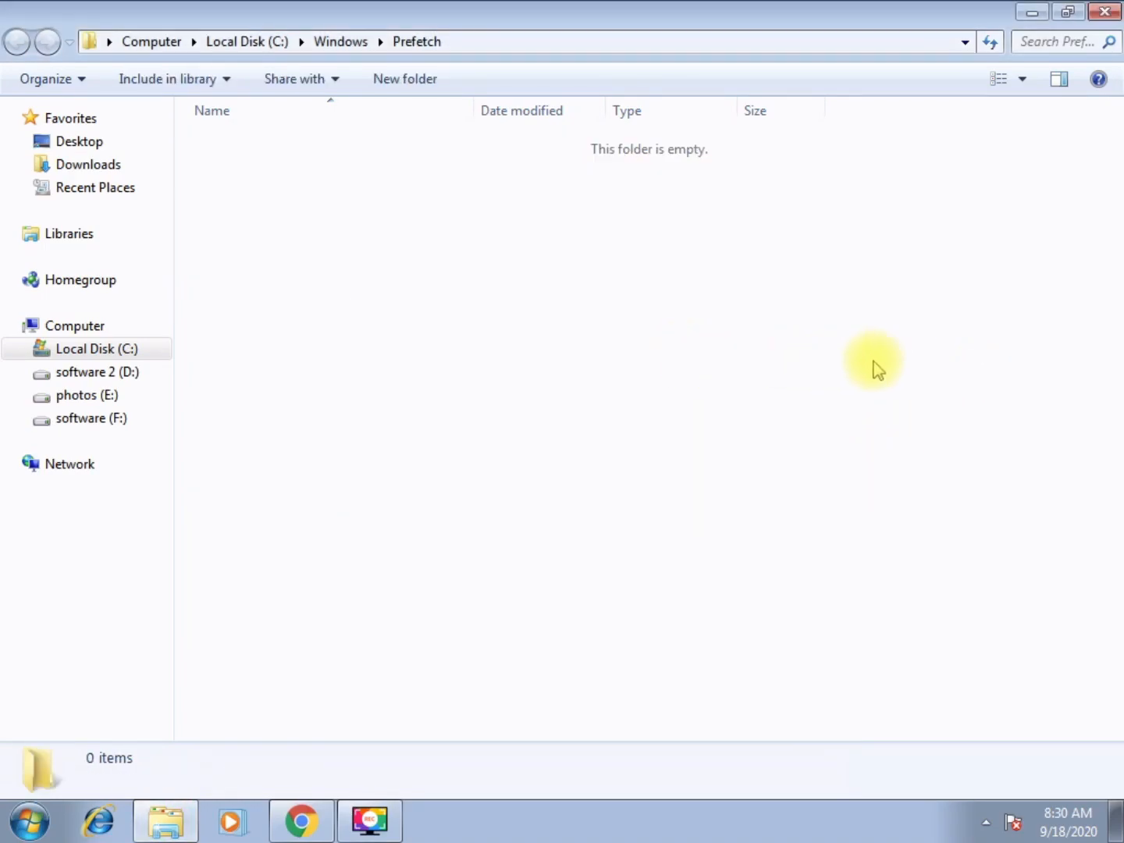
Close the emptied Prefetch folder window and refresh the desktop
{"action": "left_click", "coordinate": [1104, 11]}
{"action": "right_click", "coordinate": [552, 190]}
{"action": "left_click", "coordinate": [613, 249]}
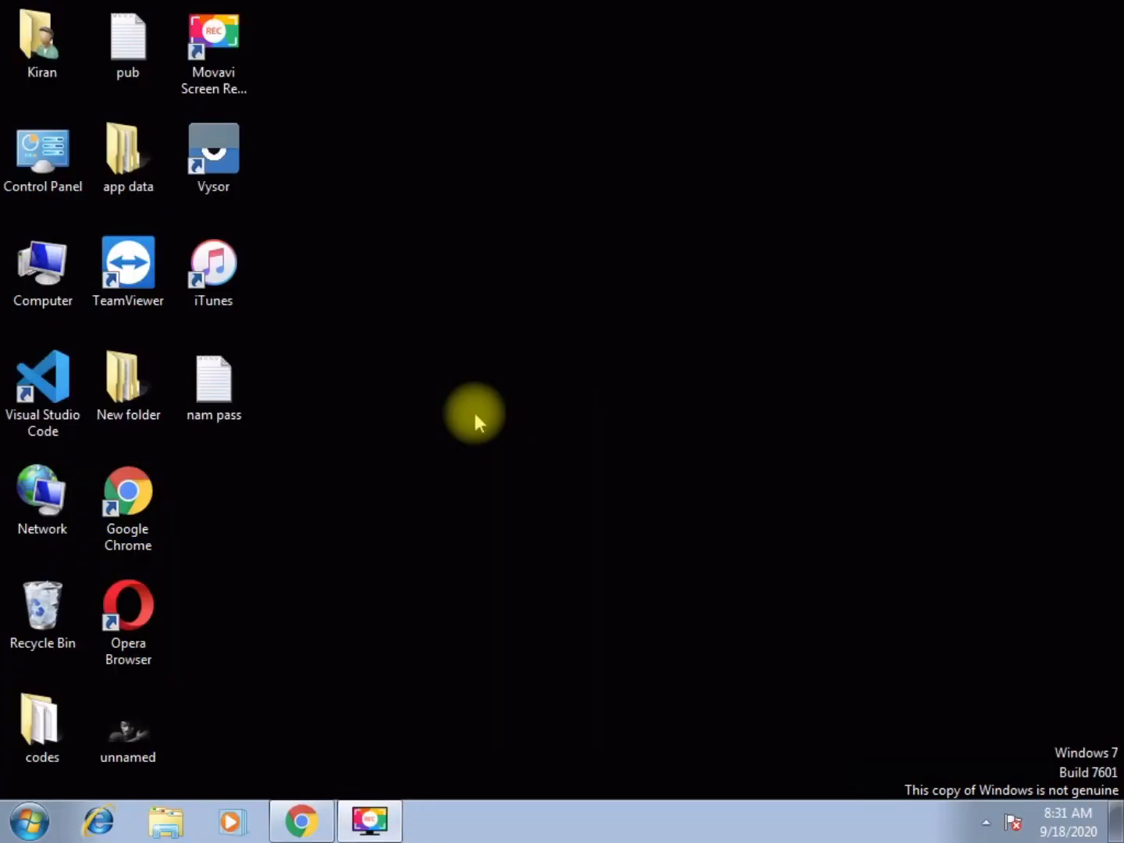
Open the Recycle Bin, select all its items and permanently delete them
{"action": "double_click", "coordinate": [39, 613]}
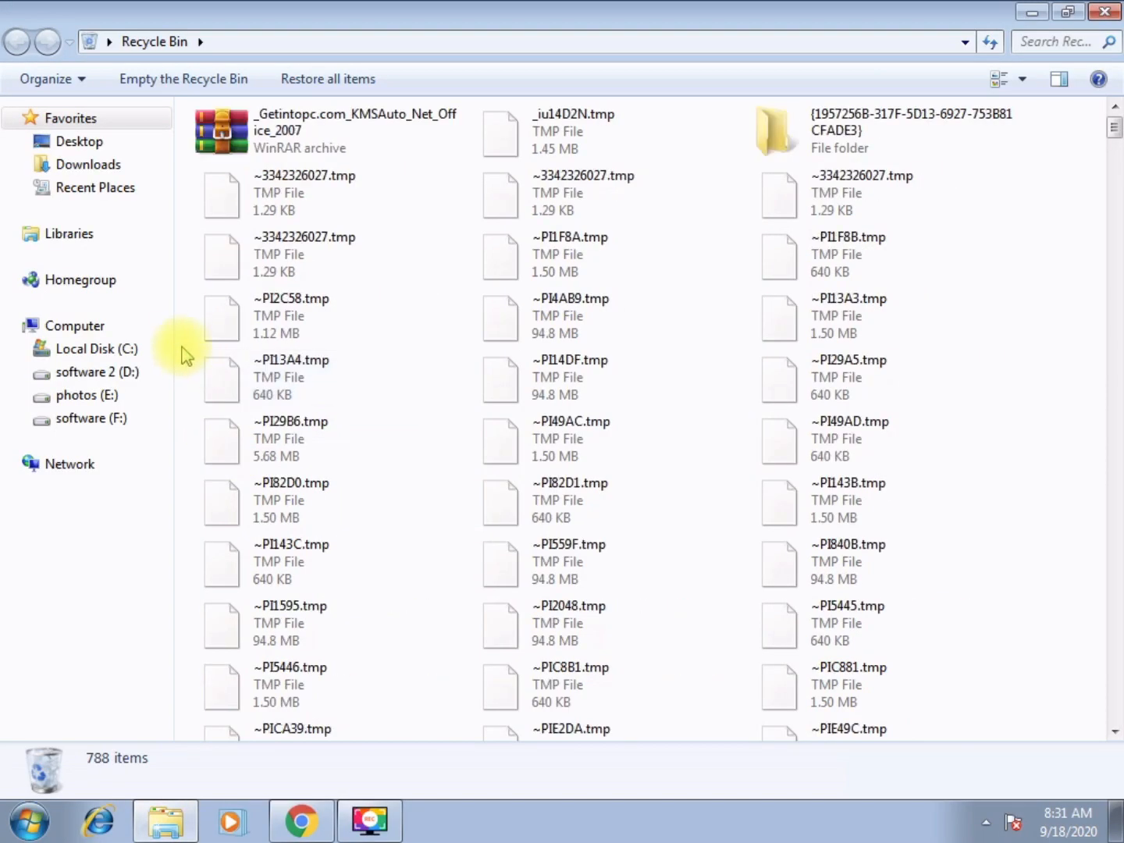
{"action": "key", "text": "ctrl+a"}
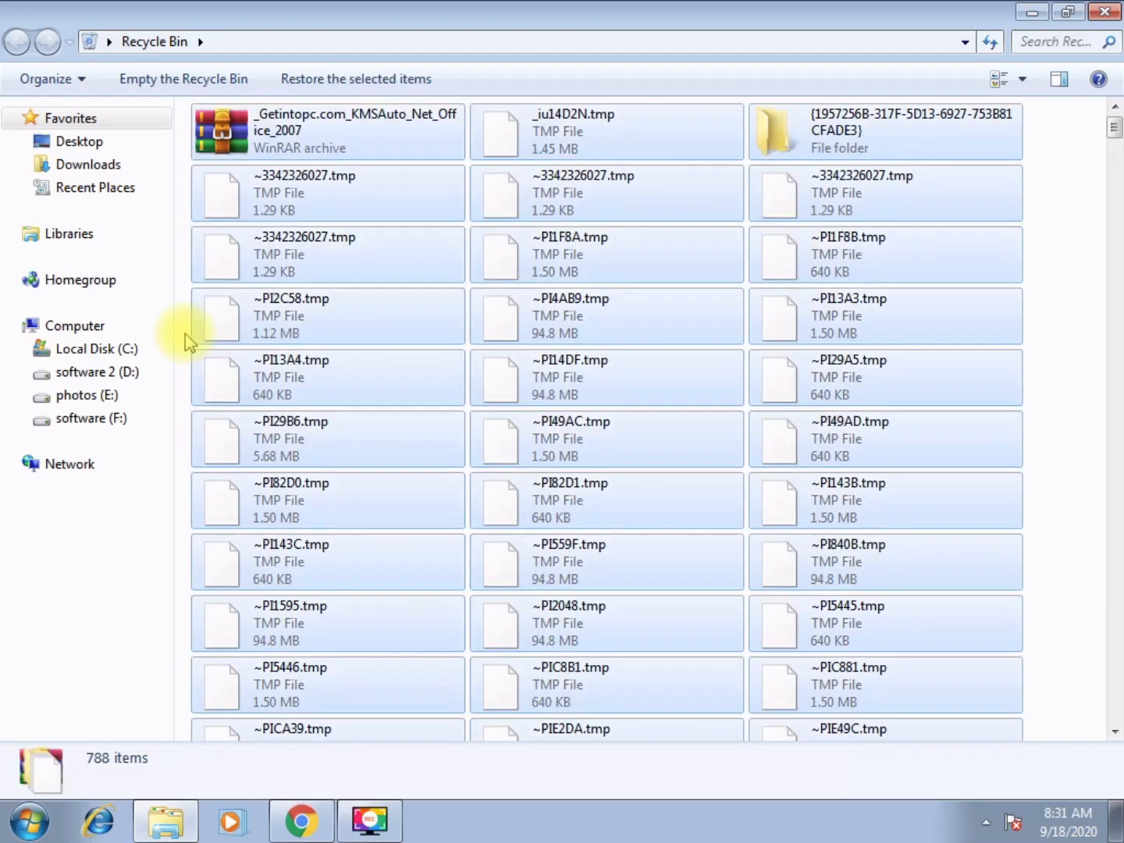
{"action": "key", "text": "Delete"}
{"action": "key", "text": "Return"}
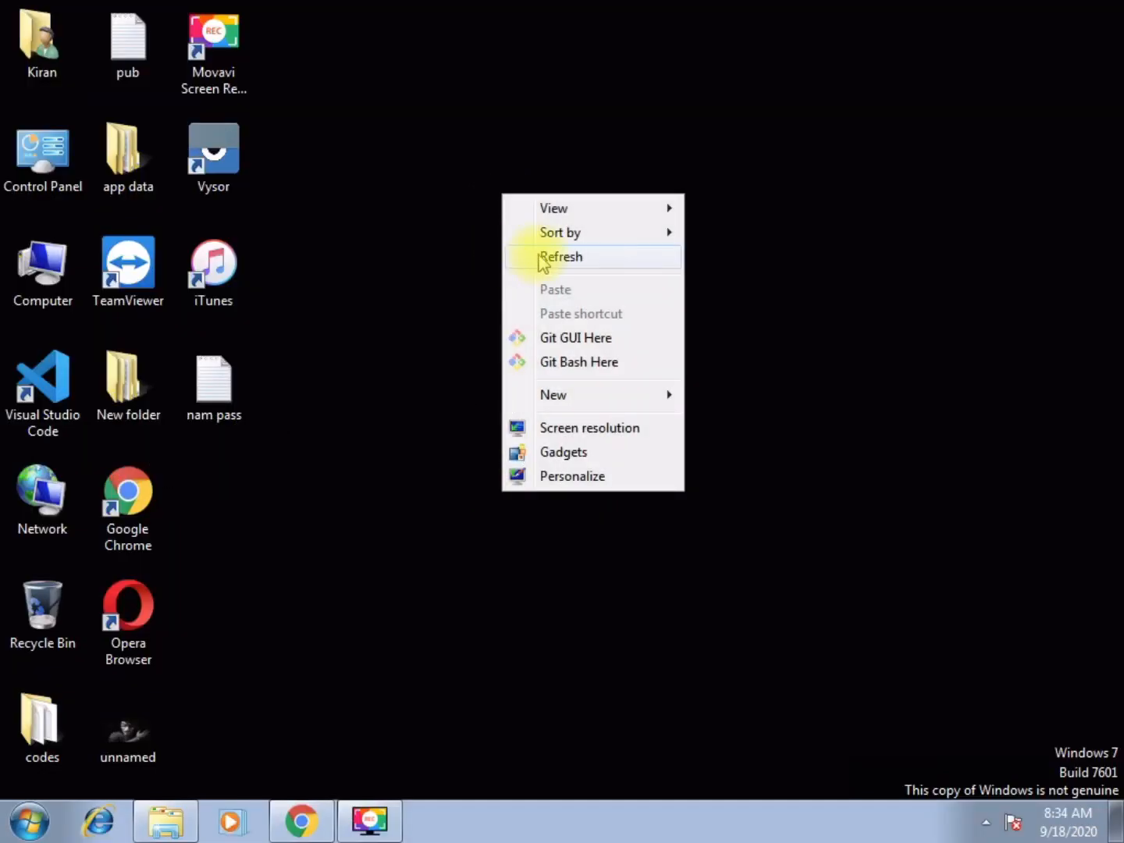
Apply the Windows Classic theme from the desktop Personalization settings and close the window
{"action": "left_click", "coordinate": [537, 257]}
{"action": "right_click", "coordinate": [421, 159]}
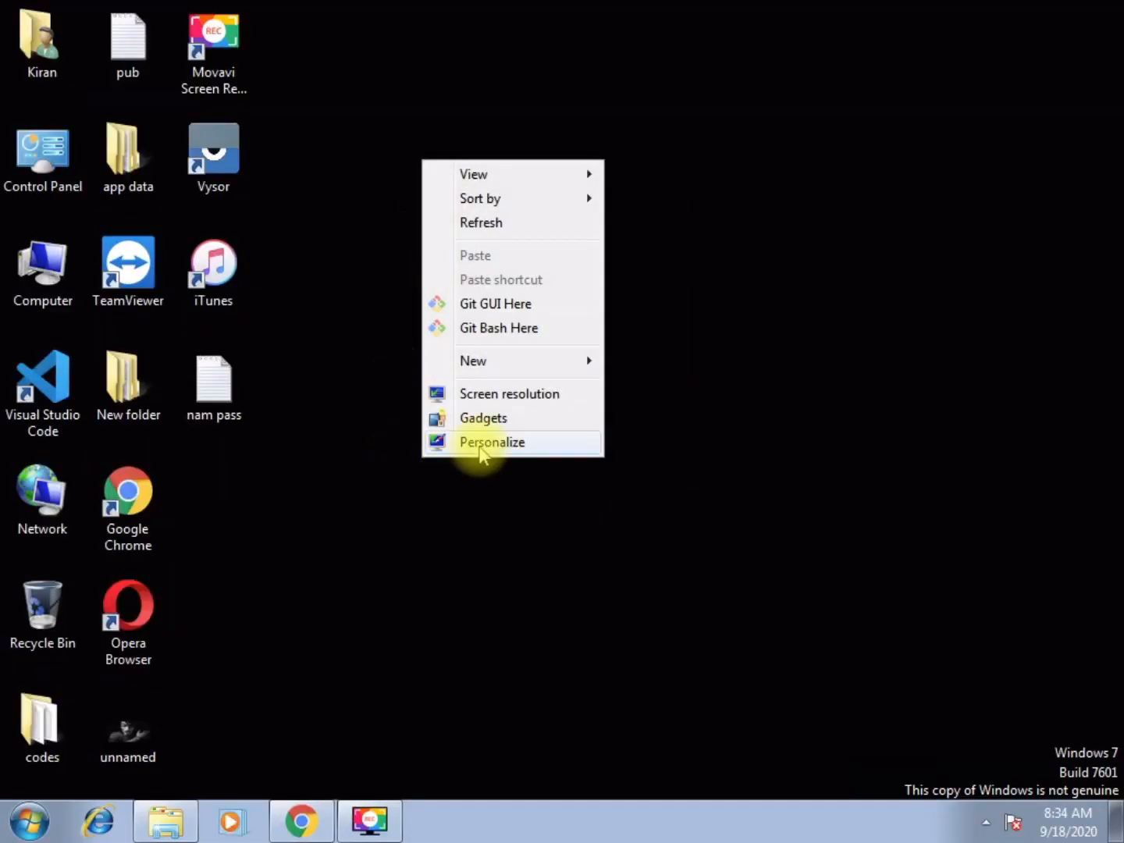
{"action": "left_click", "coordinate": [479, 444]}
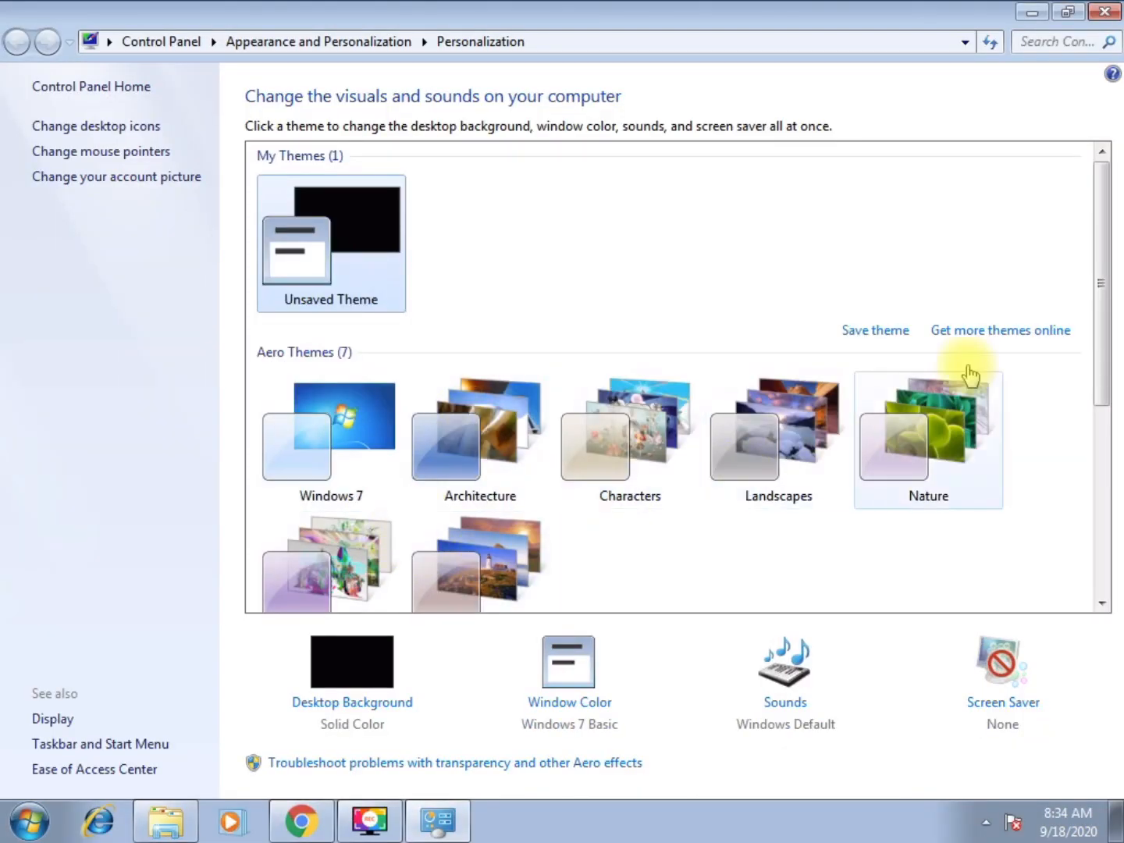
{"action": "left_click_drag", "start_coordinate": [1099, 293], "coordinate": [1056, 464]}
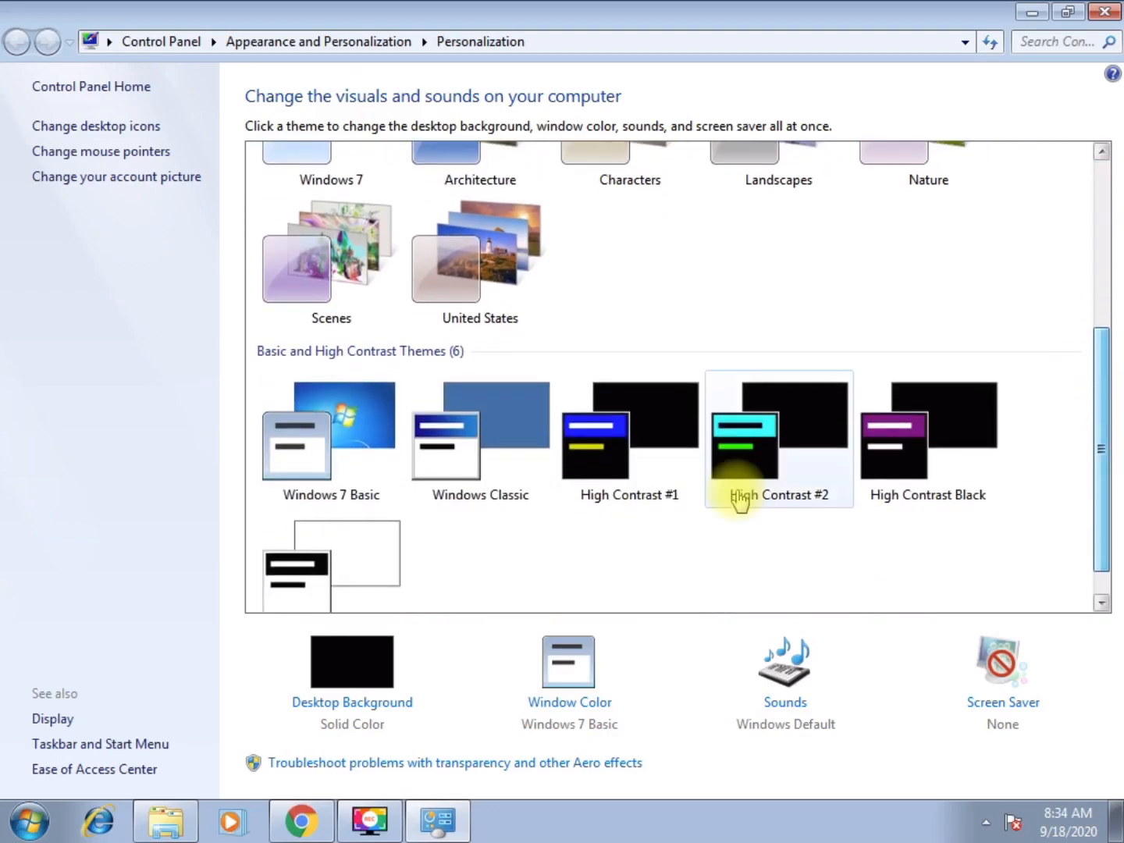
{"action": "left_click", "coordinate": [479, 451]}
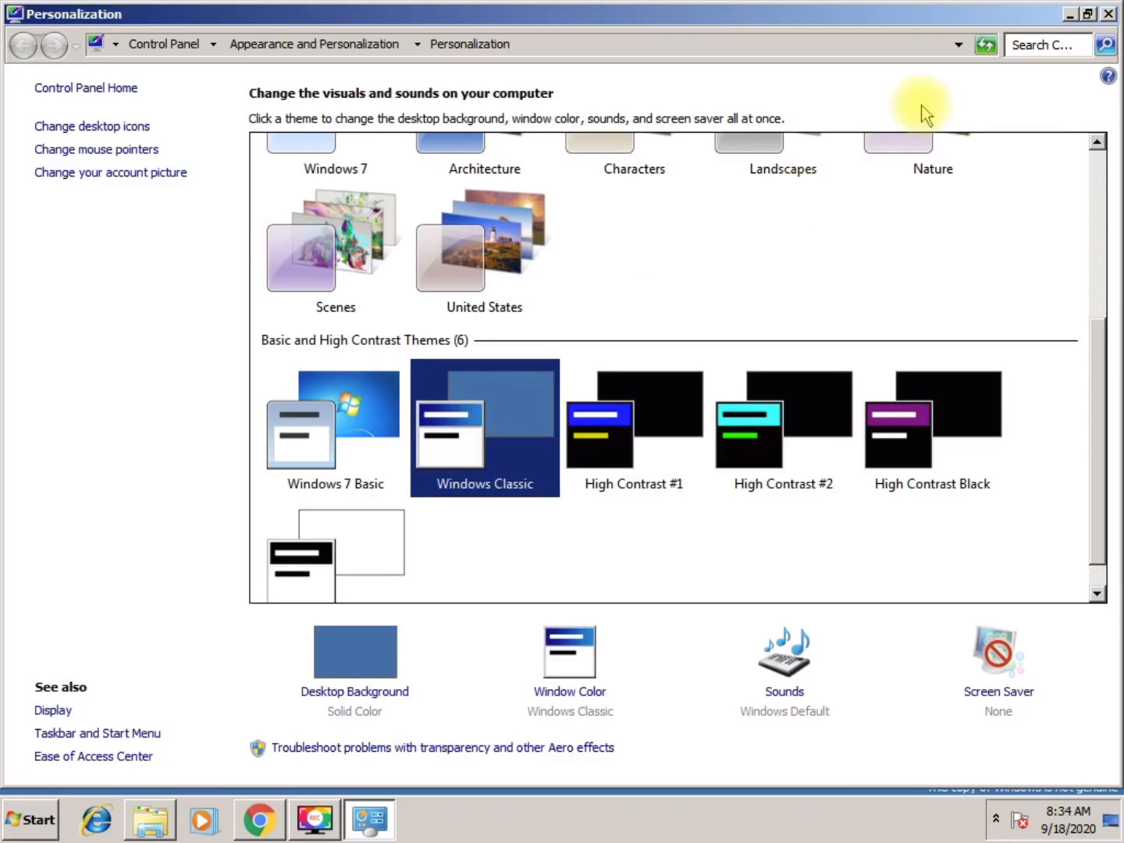
{"action": "left_click", "coordinate": [1108, 15]}
Refresh the desktop repeatedly
{"action": "right_click", "coordinate": [385, 164]}
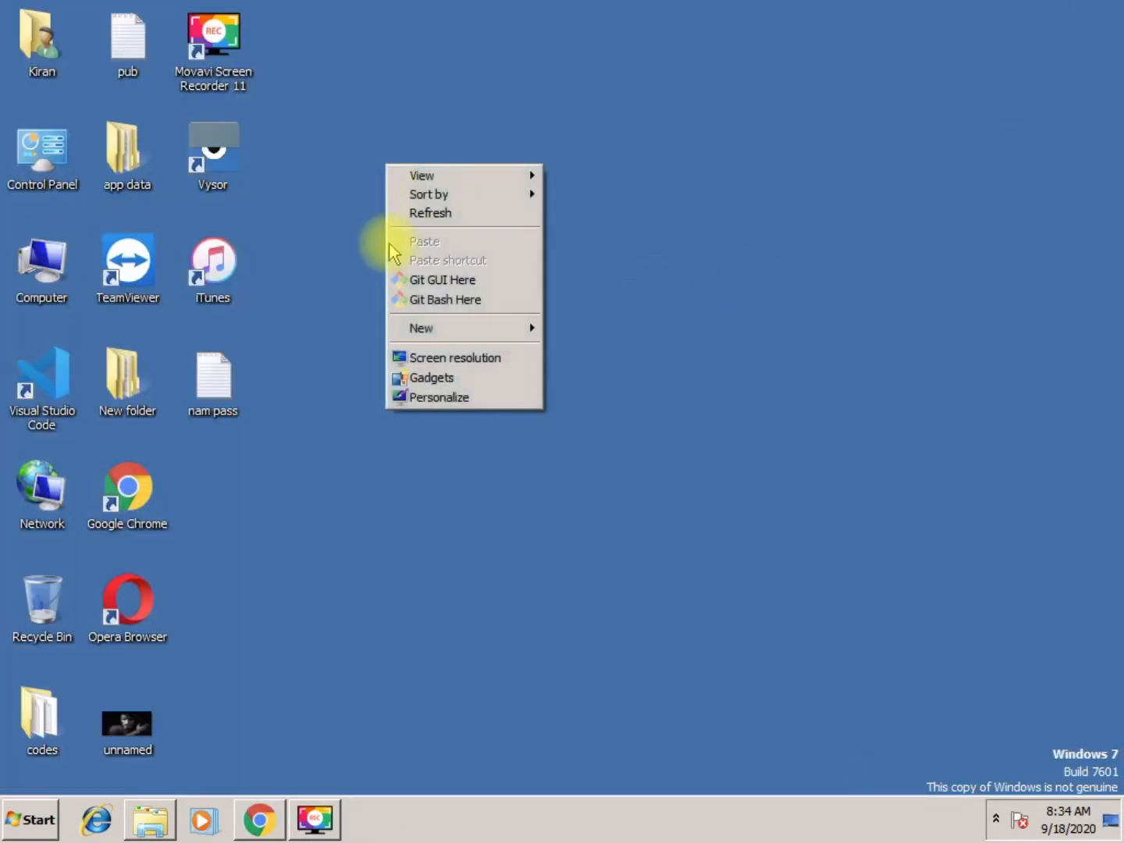
{"action": "left_click", "coordinate": [431, 213]}
{"action": "right_click", "coordinate": [418, 159]}
{"action": "left_click", "coordinate": [465, 213]}
{"action": "right_click", "coordinate": [390, 147]}
{"action": "left_click", "coordinate": [430, 197]}
{"action": "right_click", "coordinate": [424, 173]}
{"action": "left_click", "coordinate": [528, 219]}
{"action": "right_click", "coordinate": [526, 218]}
{"action": "left_click", "coordinate": [592, 266]}
{"action": "right_click", "coordinate": [506, 223]}
{"action": "left_click", "coordinate": [590, 271]}
{"action": "right_click", "coordinate": [509, 224]}
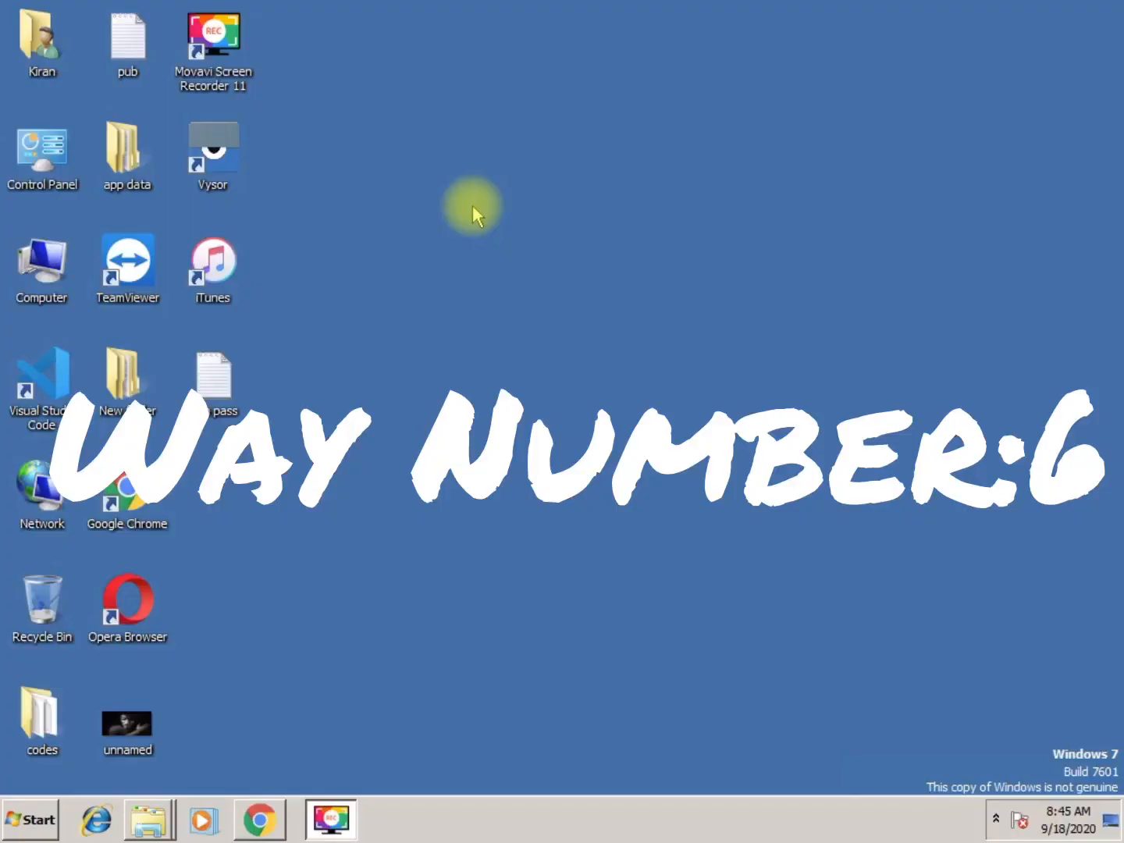
{"action": "right_click", "coordinate": [472, 206]}
{"action": "left_click", "coordinate": [512, 252]}
{"action": "right_click", "coordinate": [512, 250]}
{"action": "left_click", "coordinate": [578, 312]}
{"action": "right_click", "coordinate": [421, 279]}
{"action": "left_click", "coordinate": [436, 324]}
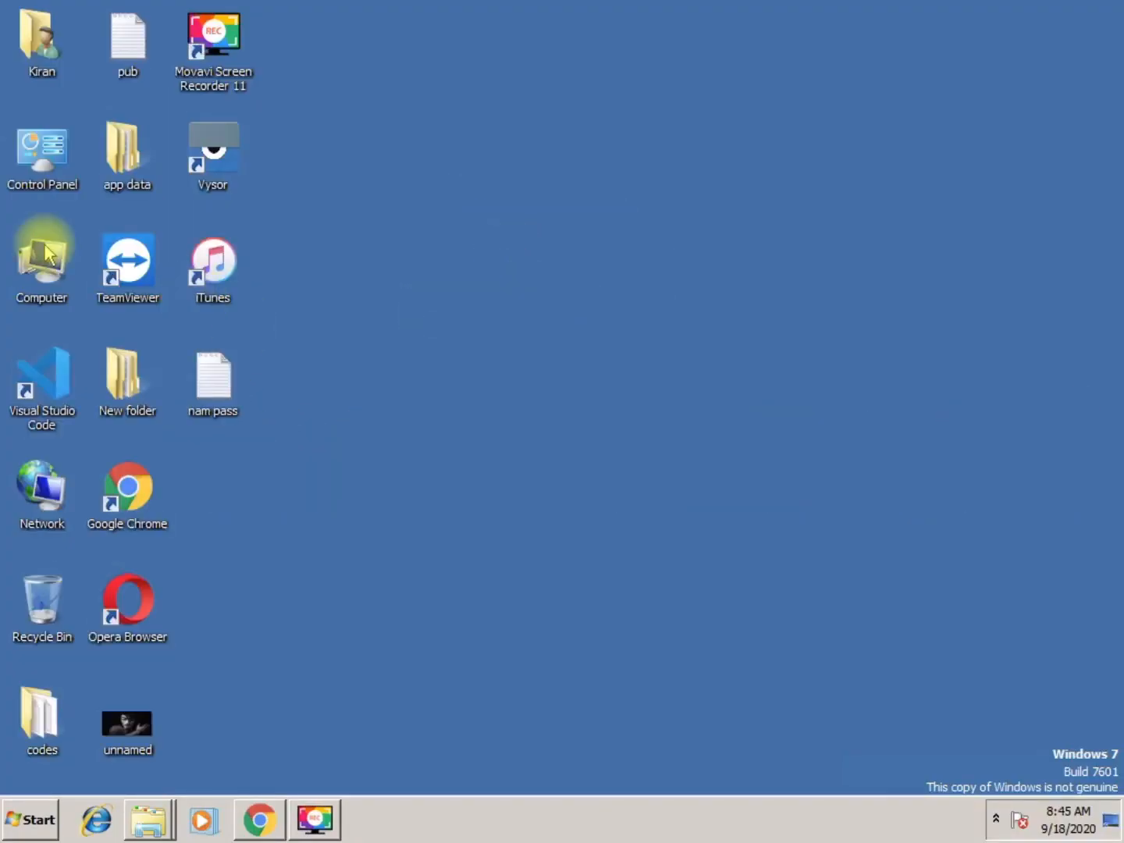
Open the computer's advanced system performance settings and apply Adjust for best performance for visual effects
{"action": "right_click", "coordinate": [48, 254]}
{"action": "left_click", "coordinate": [109, 418]}
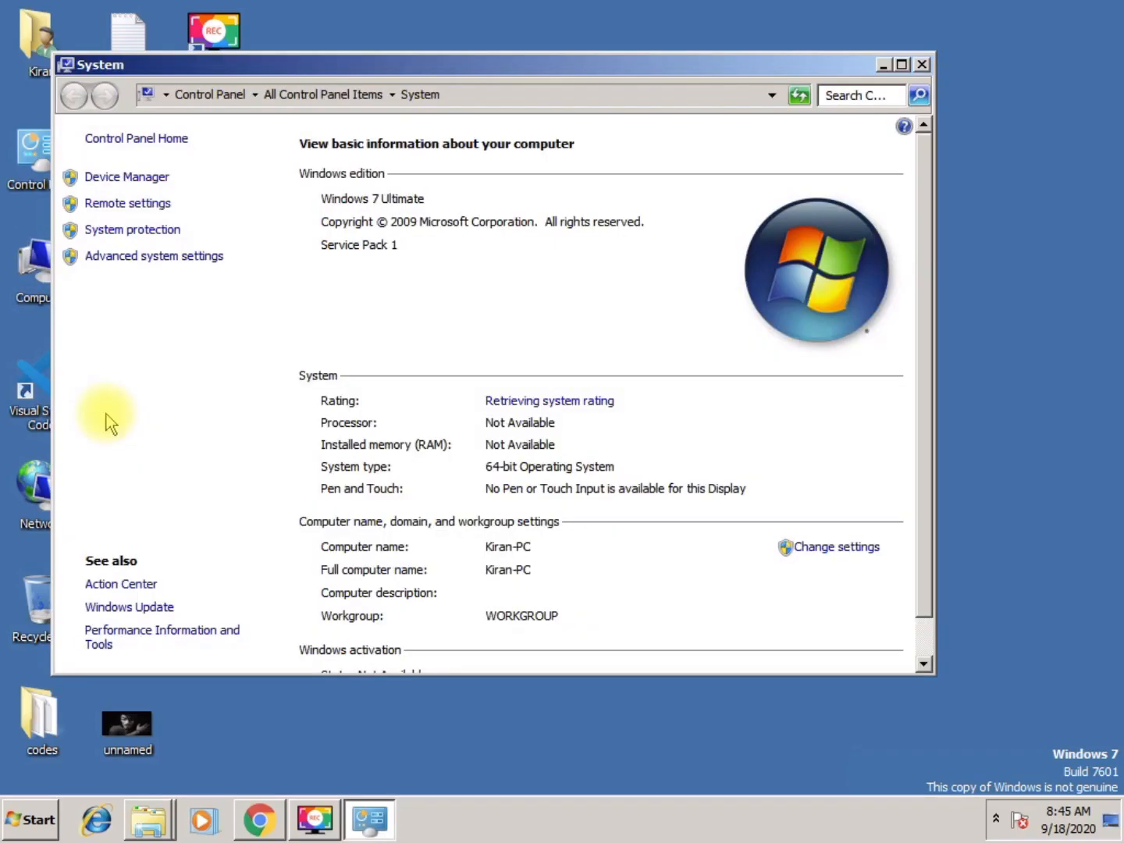
{"action": "left_click", "coordinate": [142, 257]}
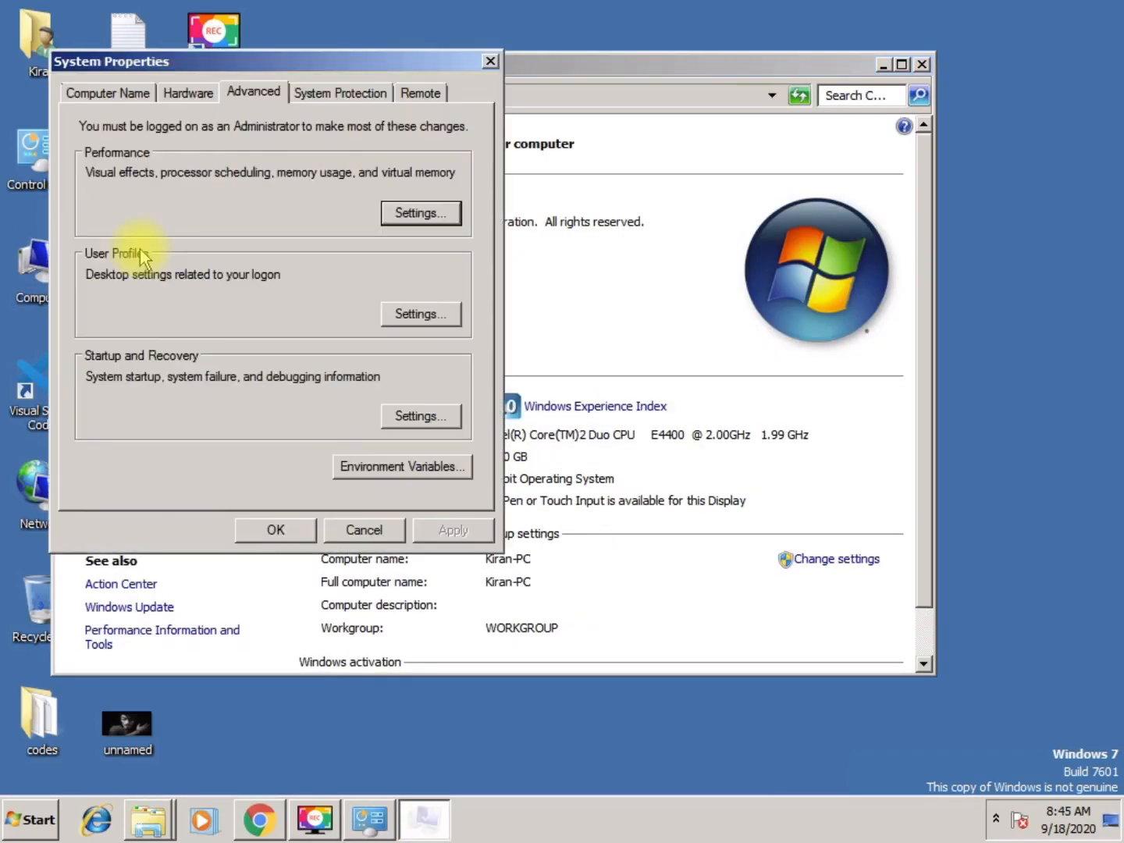
{"action": "left_click", "coordinate": [406, 214]}
{"action": "left_click", "coordinate": [178, 285]}
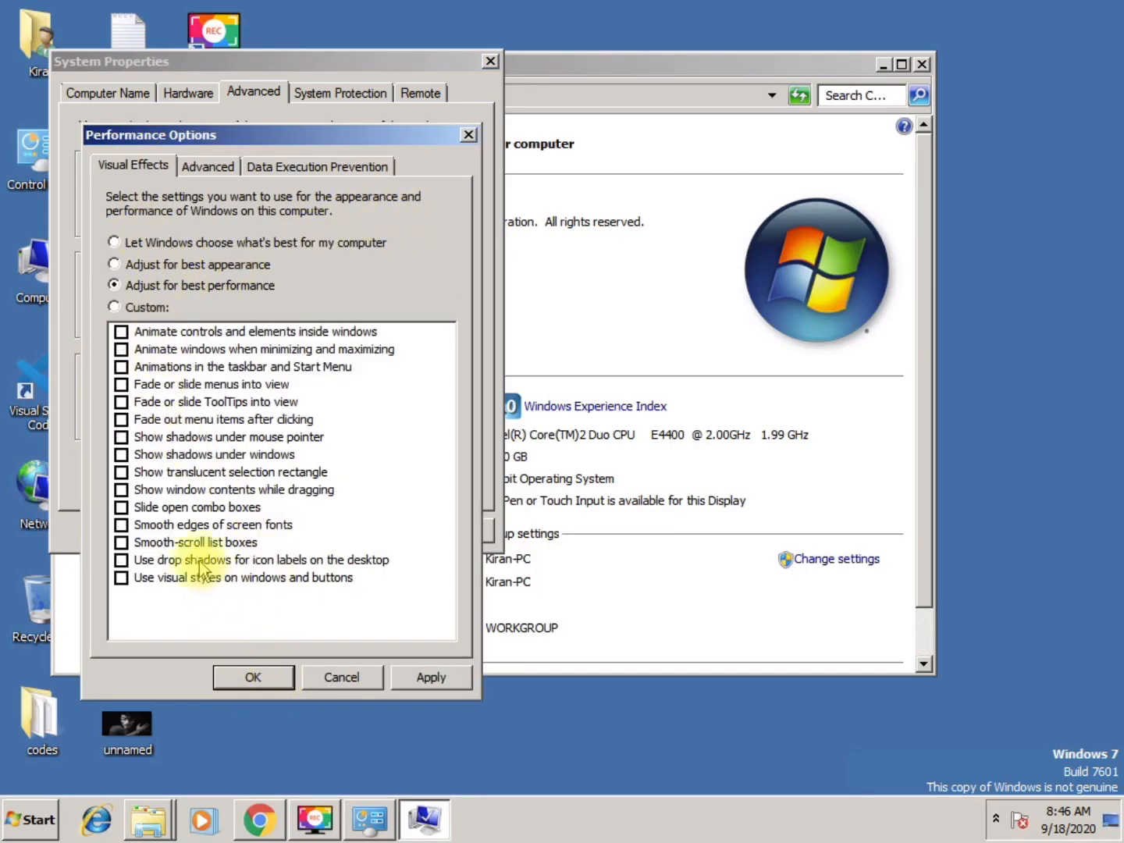
{"action": "left_click", "coordinate": [116, 284]}
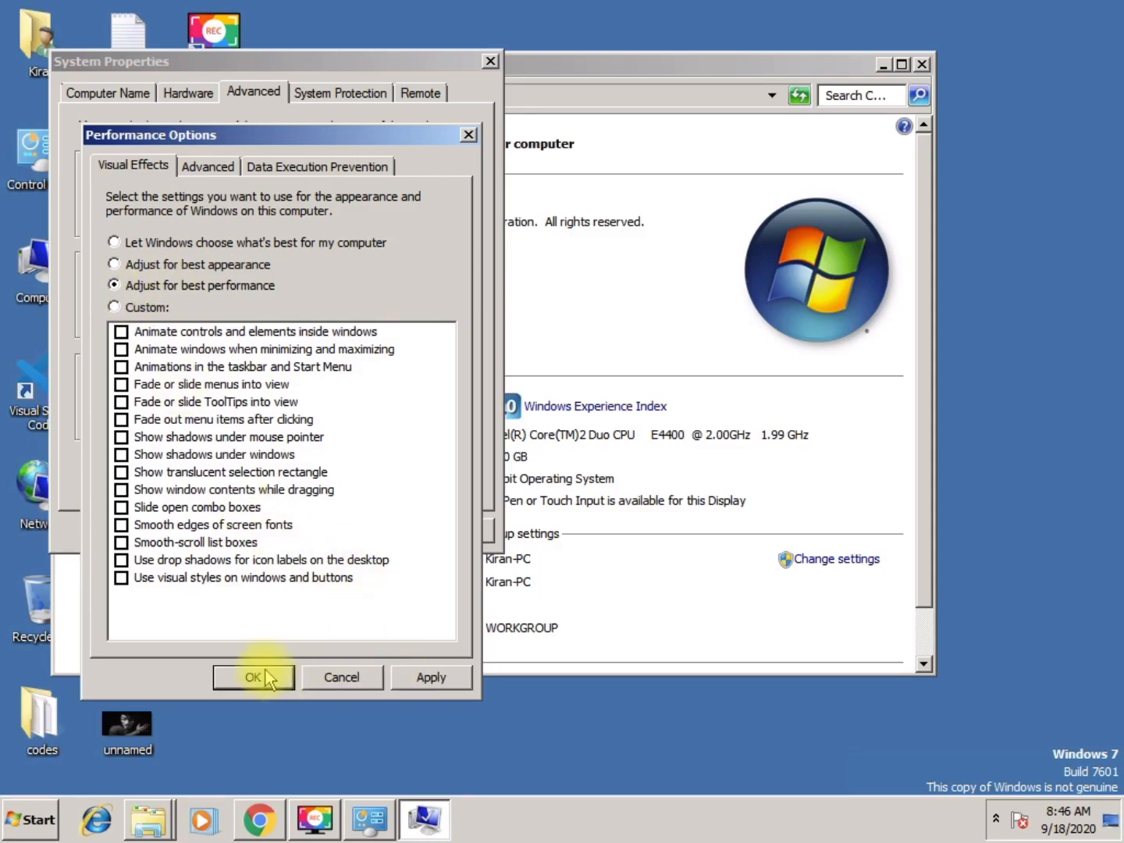
{"action": "left_click", "coordinate": [426, 678]}
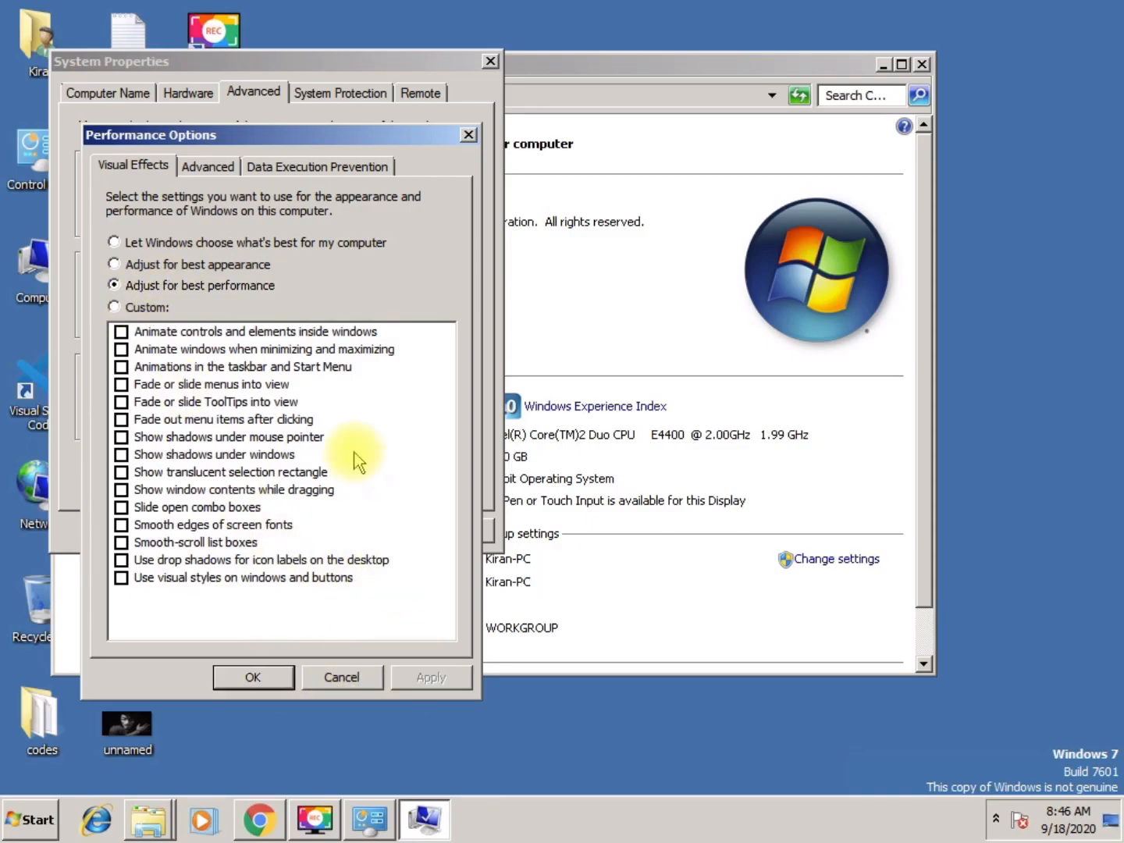
Set a custom paging file size for drive C with 1534 MB initial and maximum size
{"action": "left_click", "coordinate": [218, 168]}
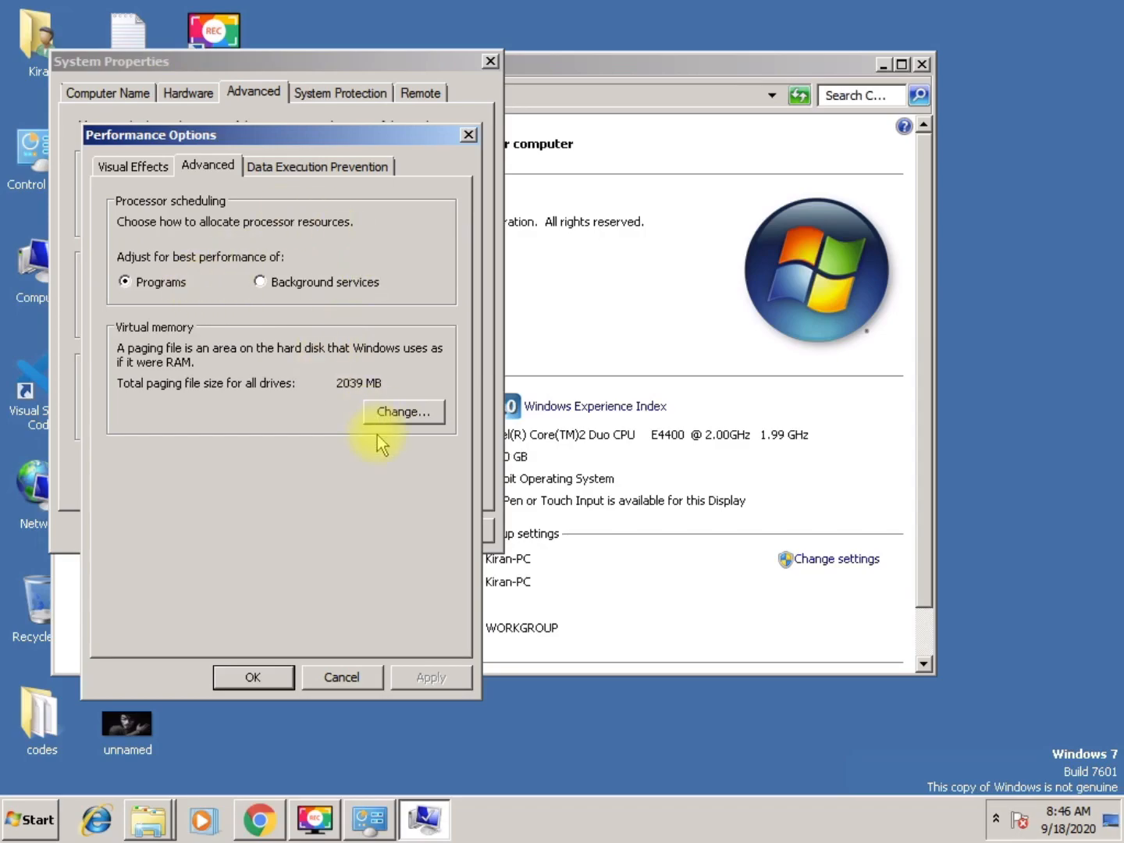
{"action": "left_click", "coordinate": [390, 410]}
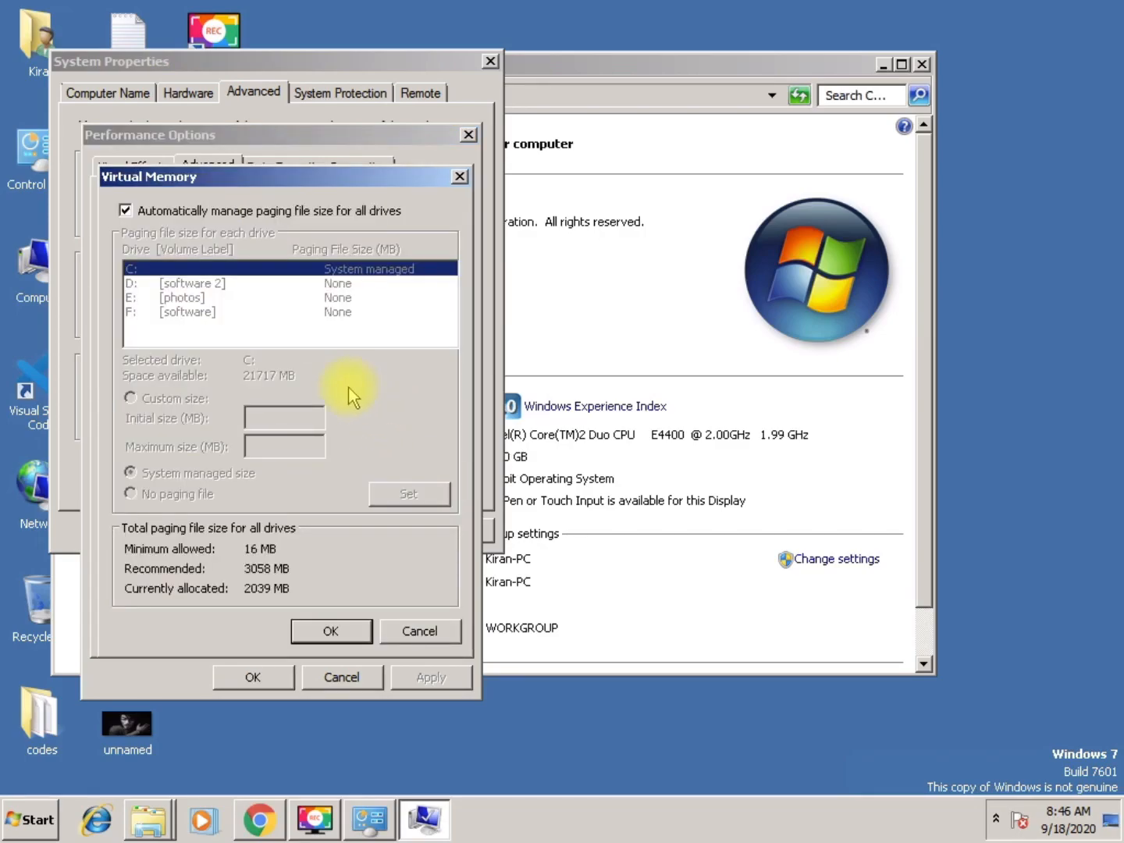
{"action": "left_click", "coordinate": [205, 213]}
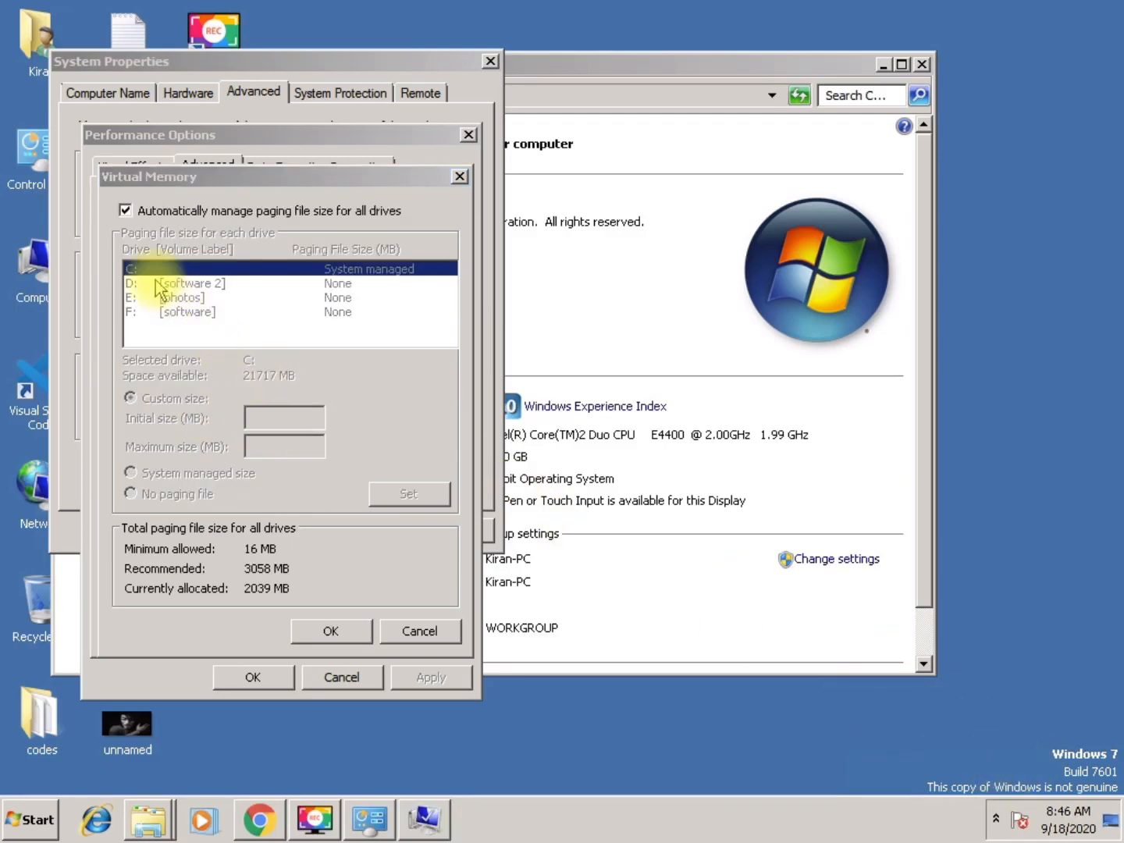
{"action": "left_click", "coordinate": [125, 211]}
{"action": "left_click", "coordinate": [172, 401]}
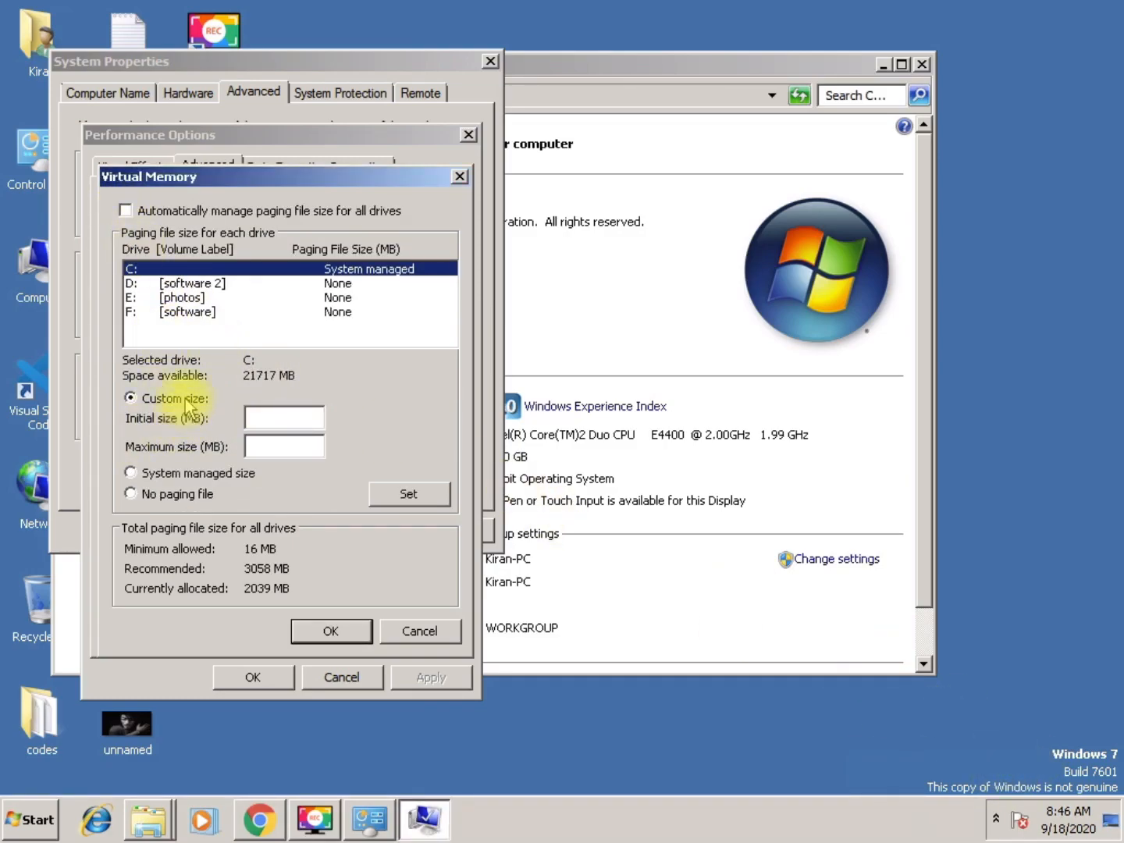
{"action": "left_click", "coordinate": [265, 418]}
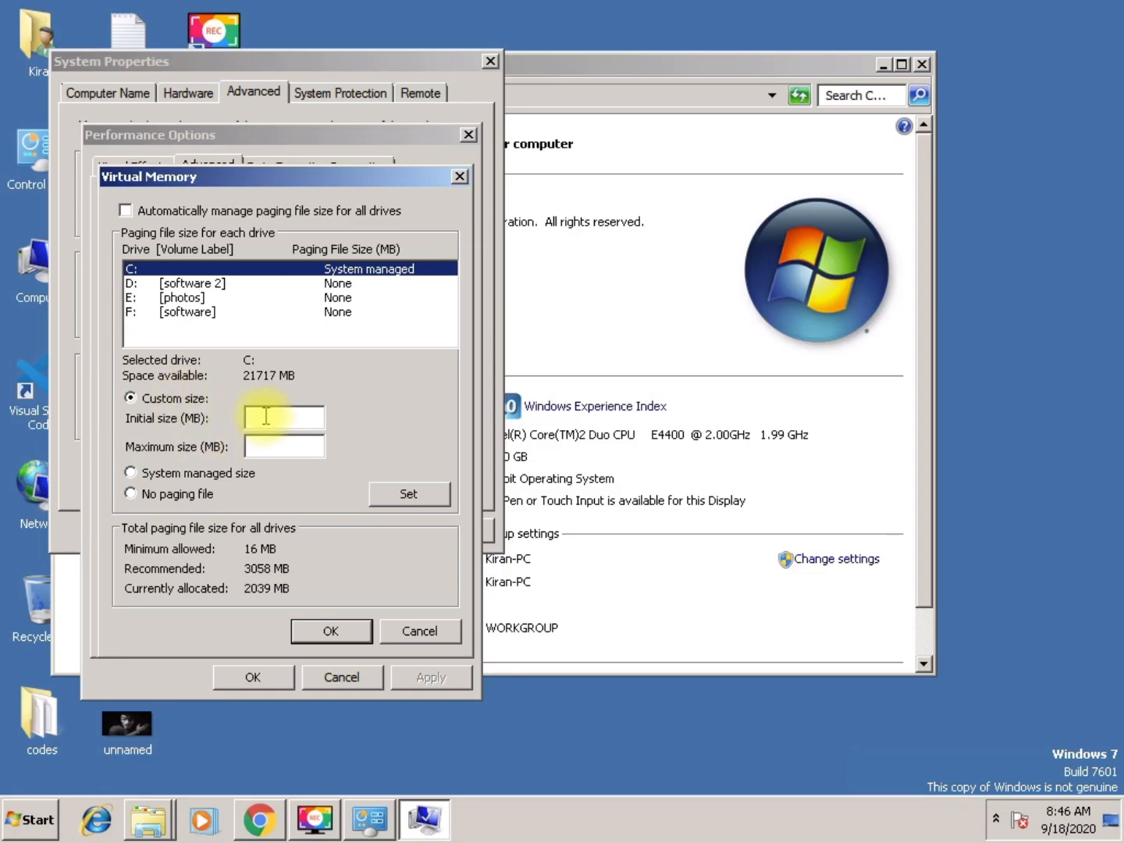
{"action": "type", "text": "1"}
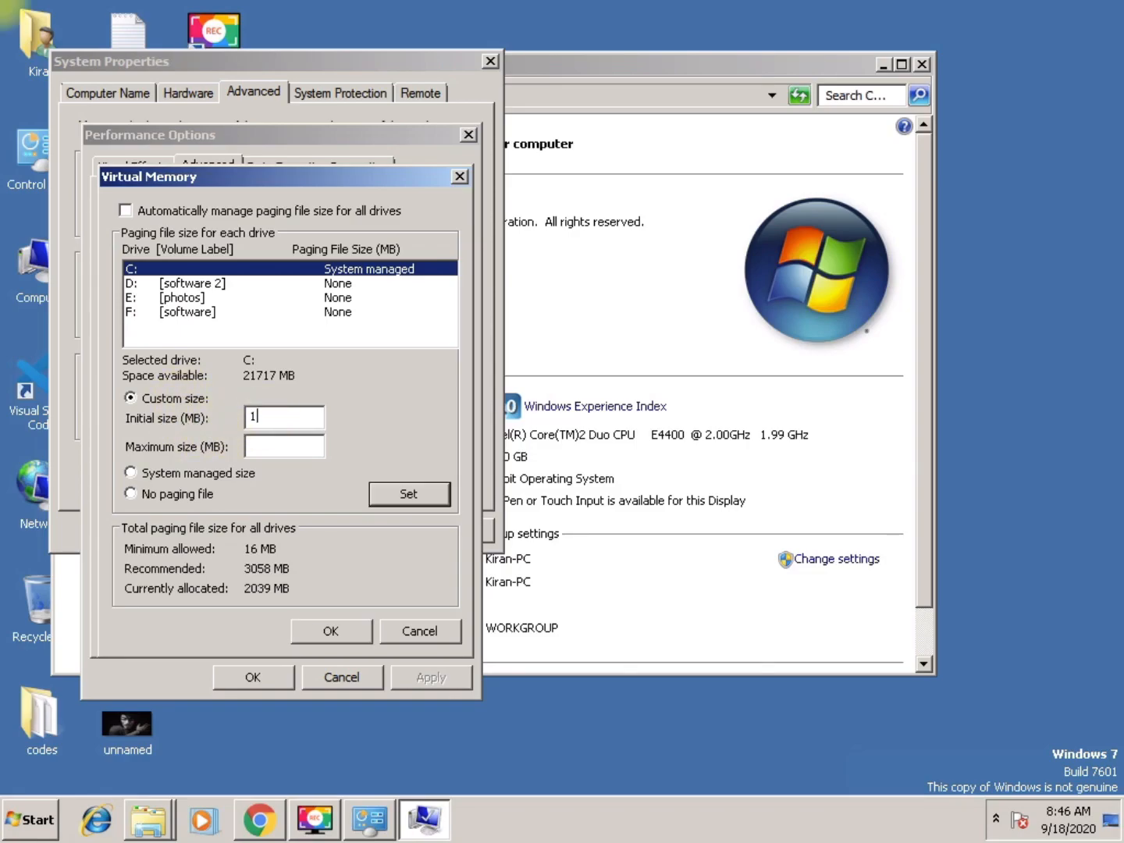
{"action": "type", "text": "534"}
{"action": "left_click", "coordinate": [276, 447]}
{"action": "type", "text": "1534"}
{"action": "left_click", "coordinate": [427, 494]}
{"action": "left_click", "coordinate": [333, 634]}
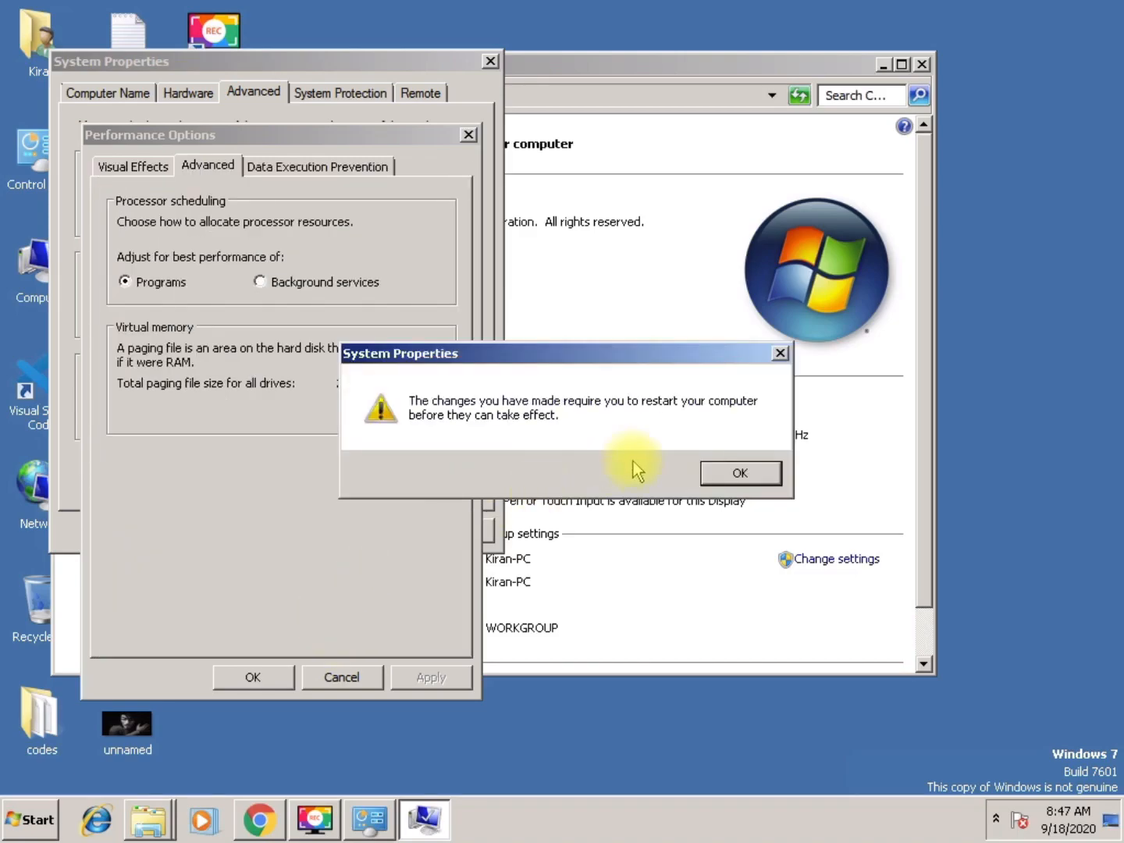
{"action": "left_click", "coordinate": [738, 474]}
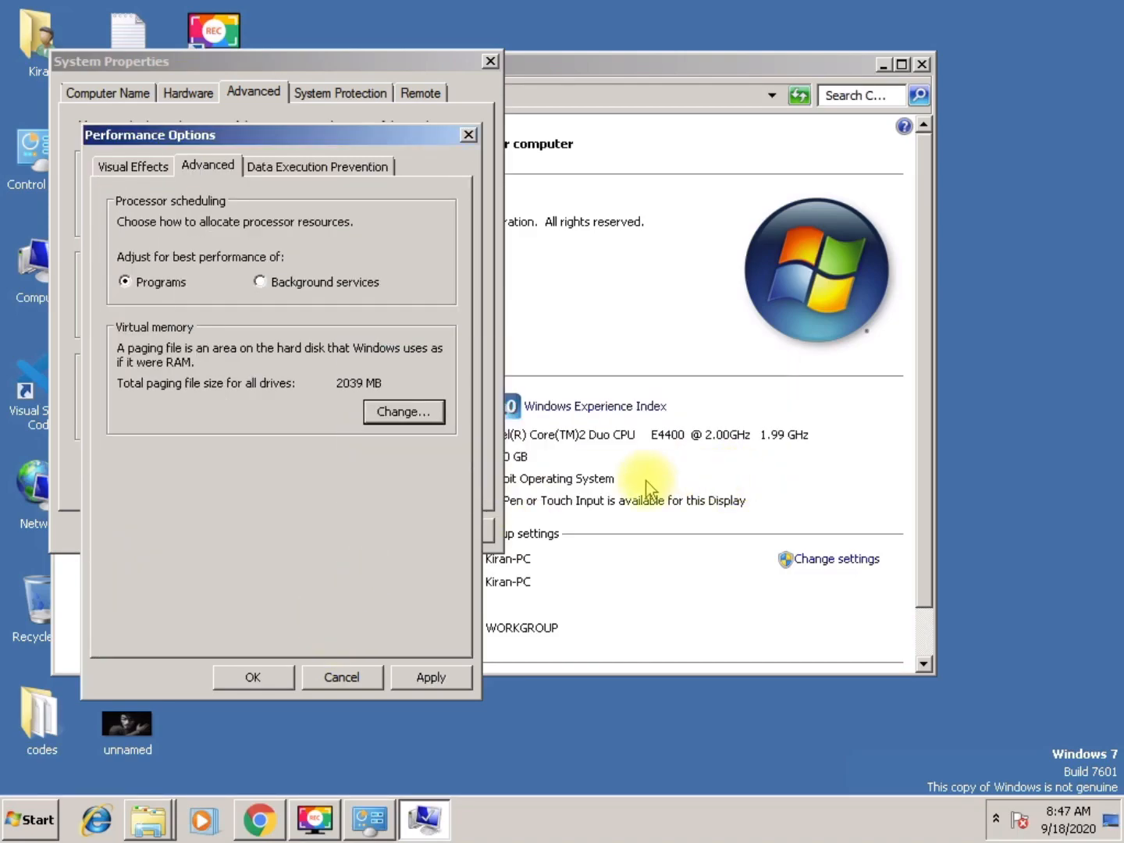
Close the Performance Options, System Properties and System windows
{"action": "left_click", "coordinate": [467, 137]}
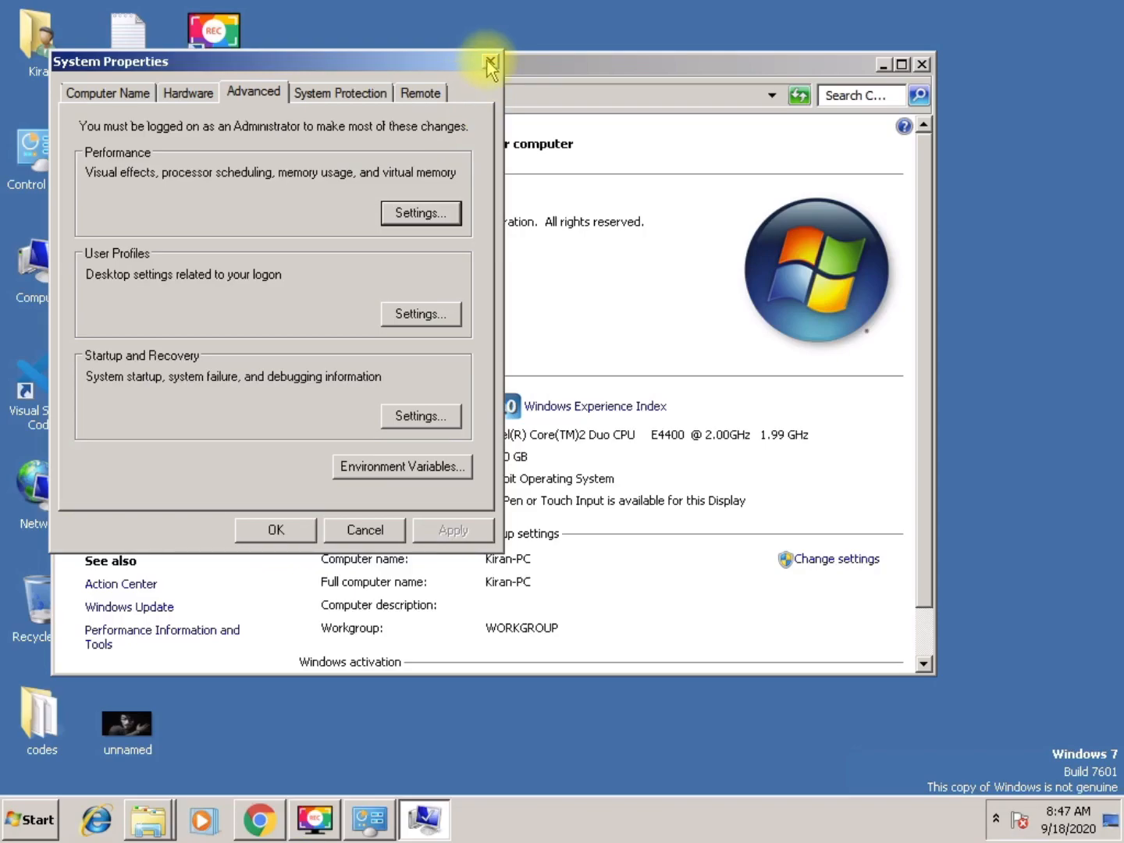
{"action": "left_click", "coordinate": [490, 62]}
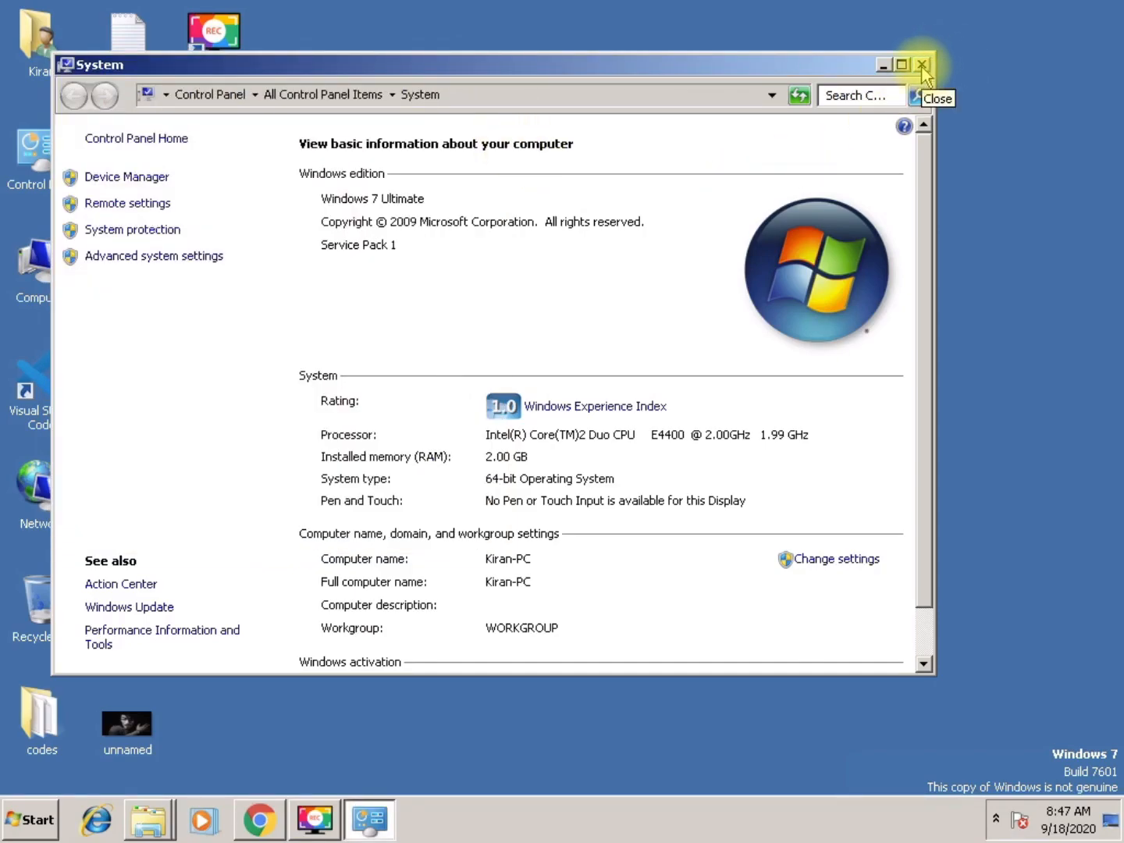
{"action": "left_click", "coordinate": [921, 66]}
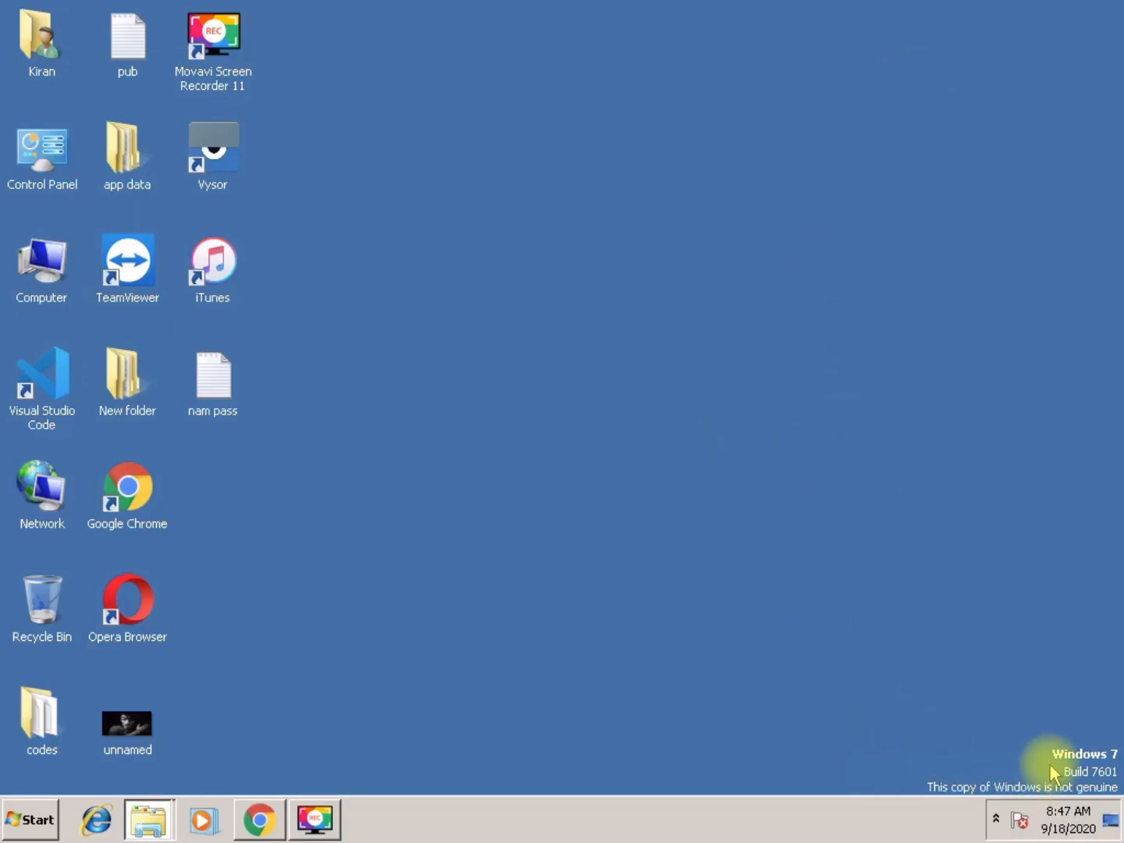